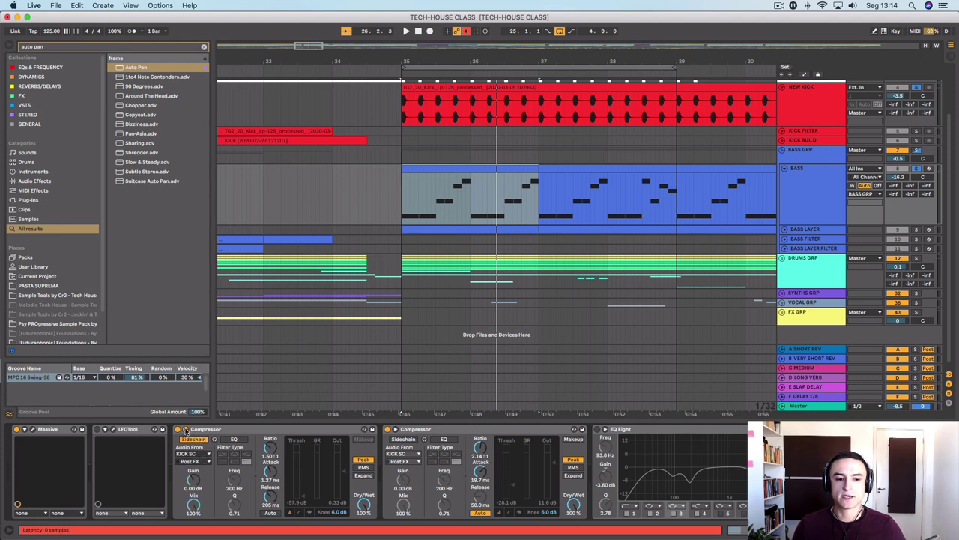
# Enable the sidechain on the first compressor of the BASS track and set its audio source to NEW KICK.
pyautogui.click(185, 430)
pyautogui.click(185, 430)
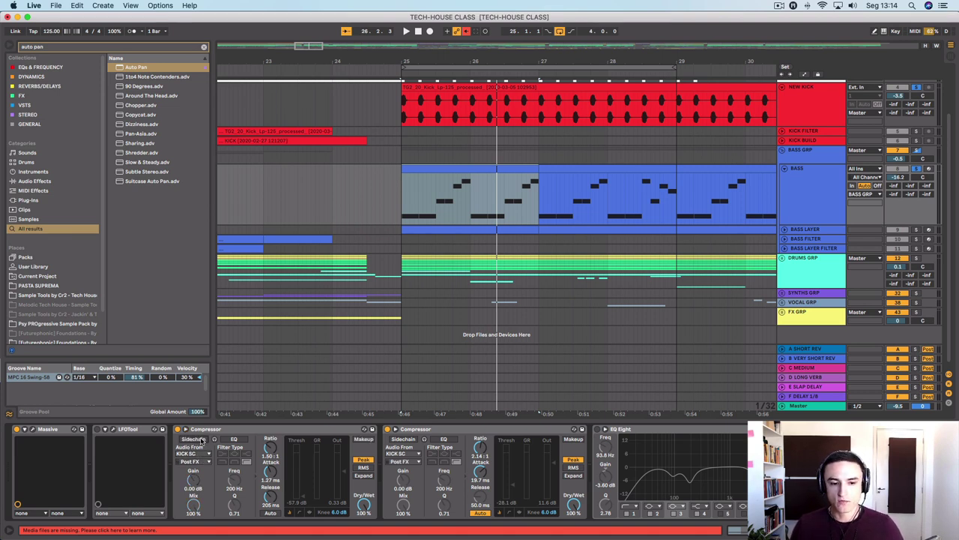
pyautogui.click(204, 455)
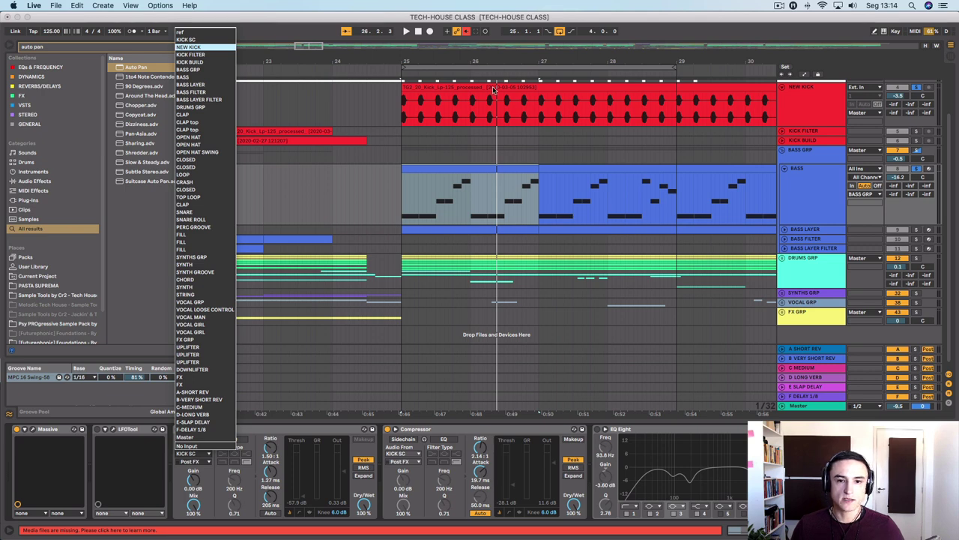
pyautogui.press('Return')
# View the NEW KICK track's clip and effects around bar 25, and return to the BASS track's device chain.
pyautogui.click(787, 106)
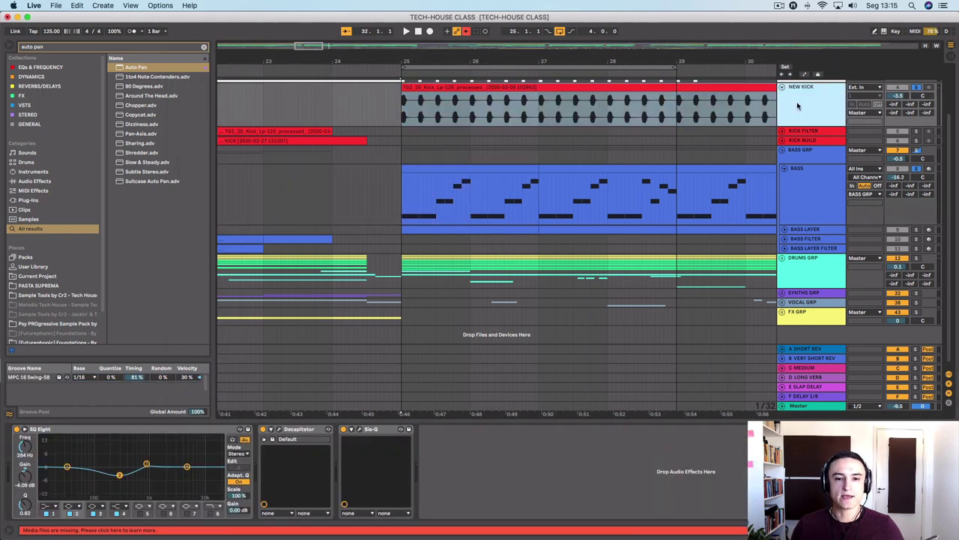
pyautogui.click(454, 87)
pyautogui.moveTo(435, 62); pyautogui.dragTo(437, 68)
pyautogui.click(422, 166)
pyautogui.click(809, 184)
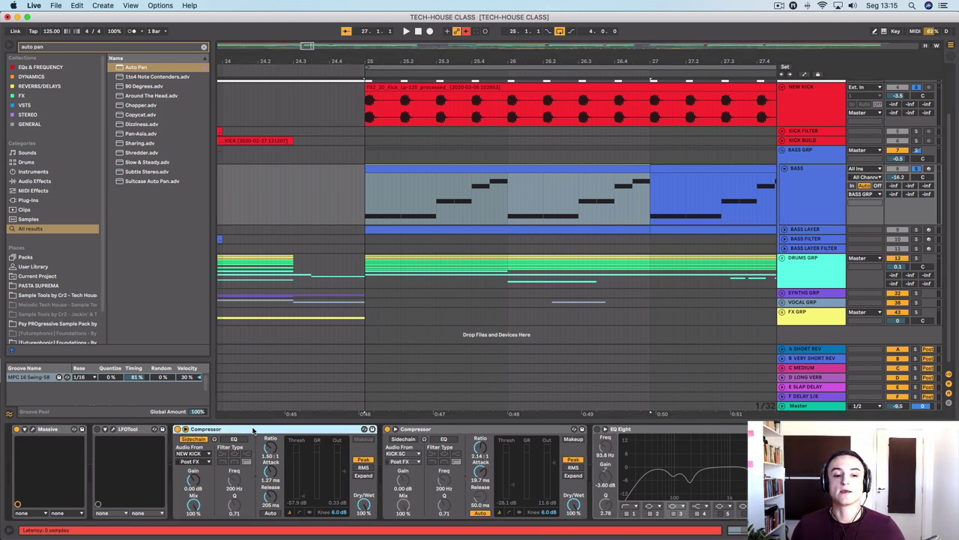
# Set the BASS track's sidechained compressor to a 2.00:1 ratio and a threshold of about -21.3 dB, and start playback.
pyautogui.moveTo(303, 500); pyautogui.dragTo(303, 481)
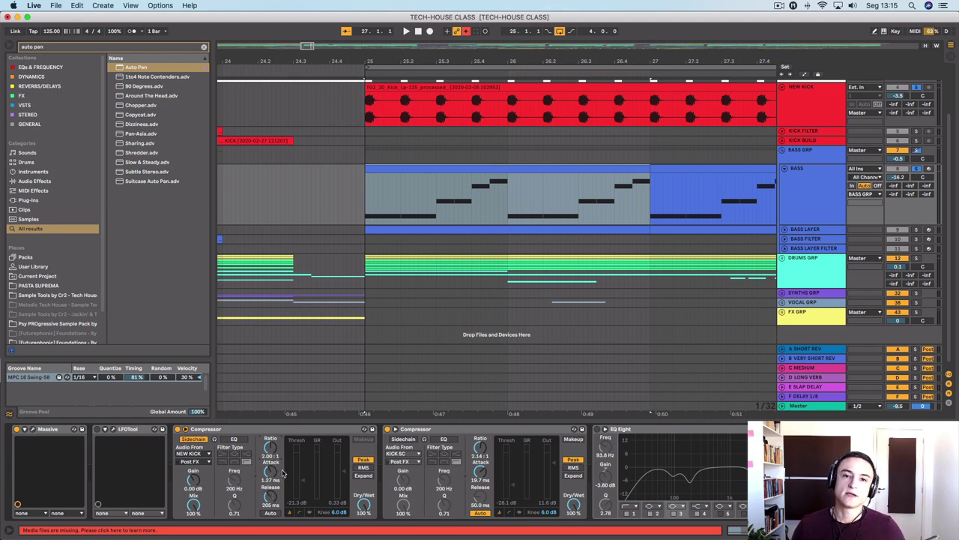
pyautogui.click(826, 223)
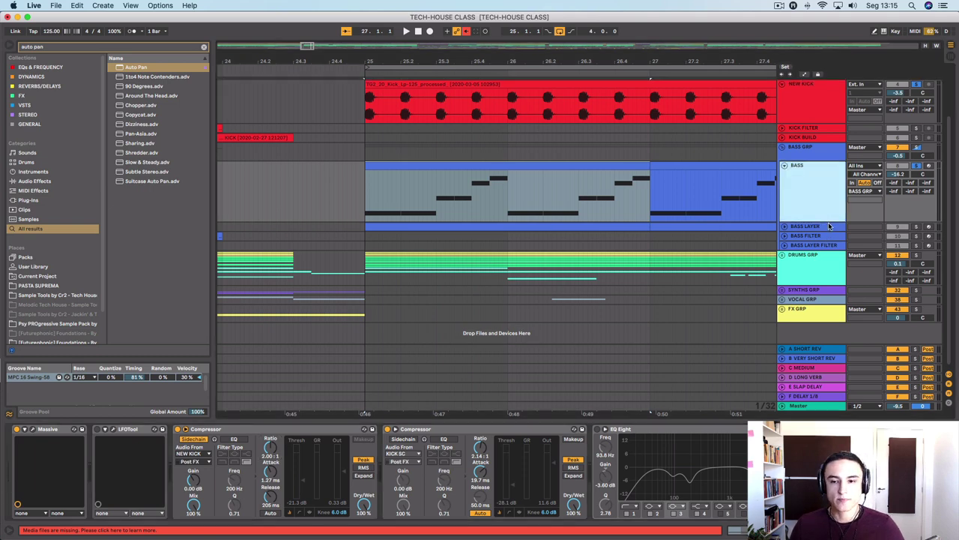
pyautogui.press('space')
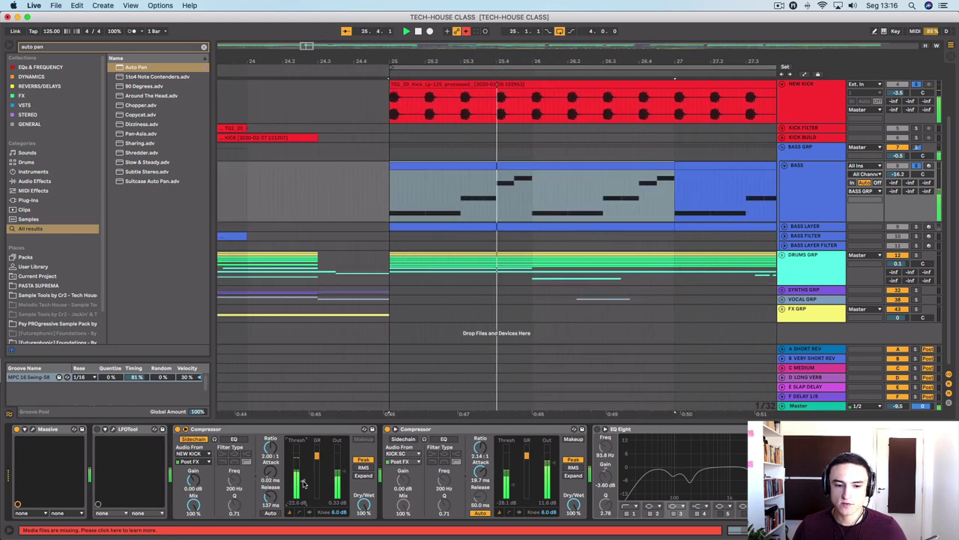
# Bypass the compressor keyed by NEW KICK during playback, look through the rest of the BASS chain, and re-enable the compressor.
pyautogui.click(178, 431)
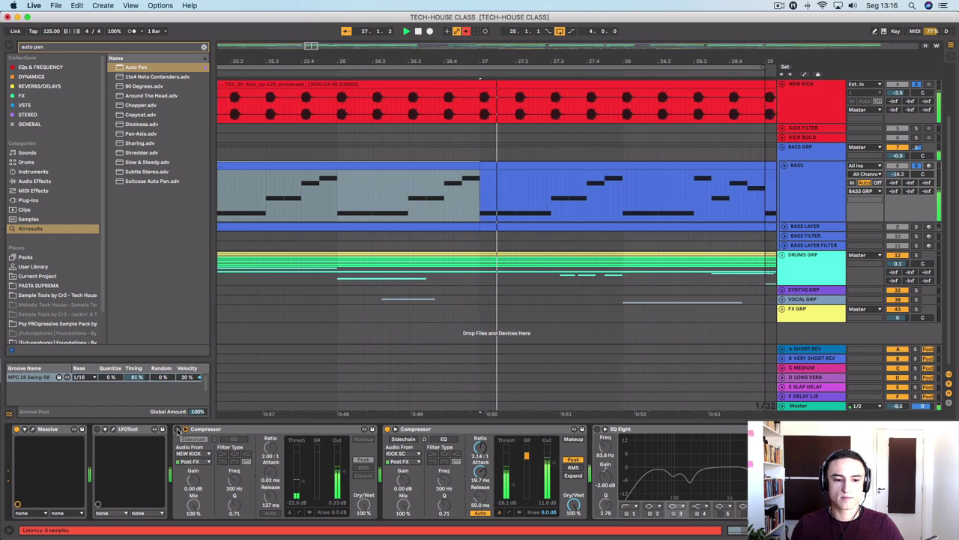
pyautogui.click(185, 429)
pyautogui.hscroll(10, 472, 486)
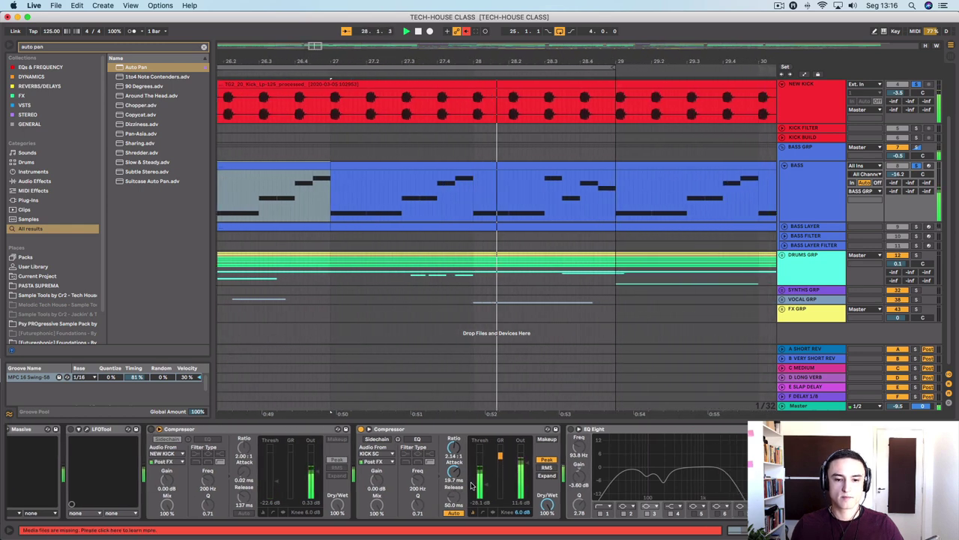
pyautogui.hscroll(10, 472, 486)
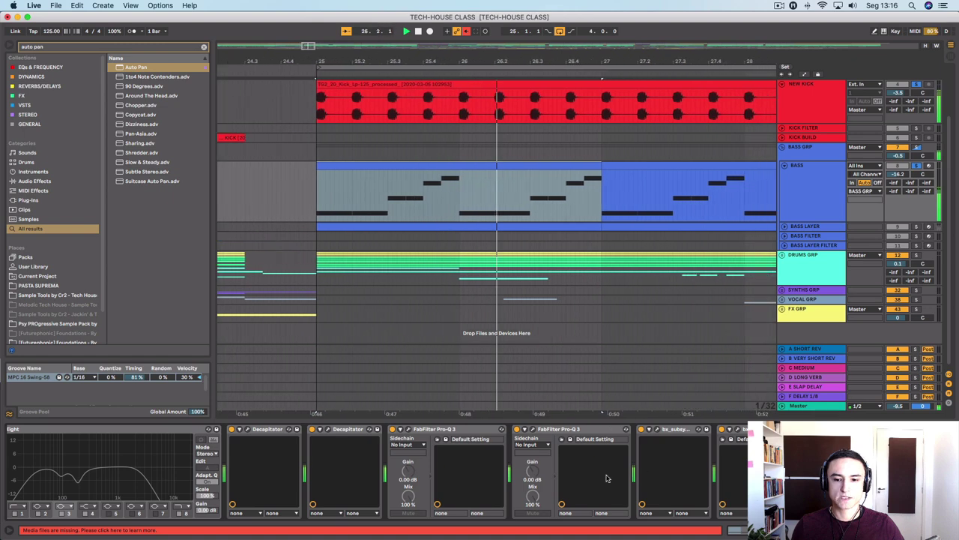
pyautogui.hscroll(-20, 360, 480)
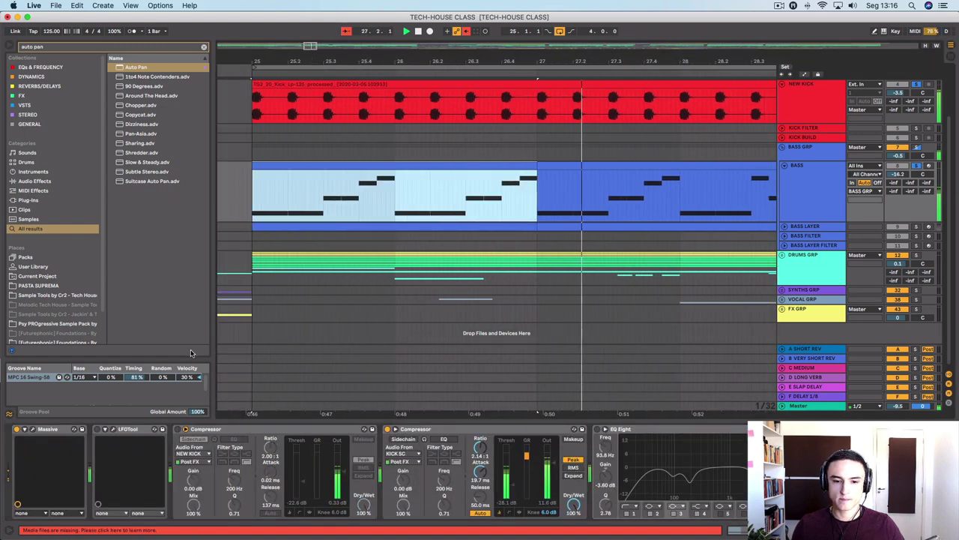
pyautogui.click(178, 433)
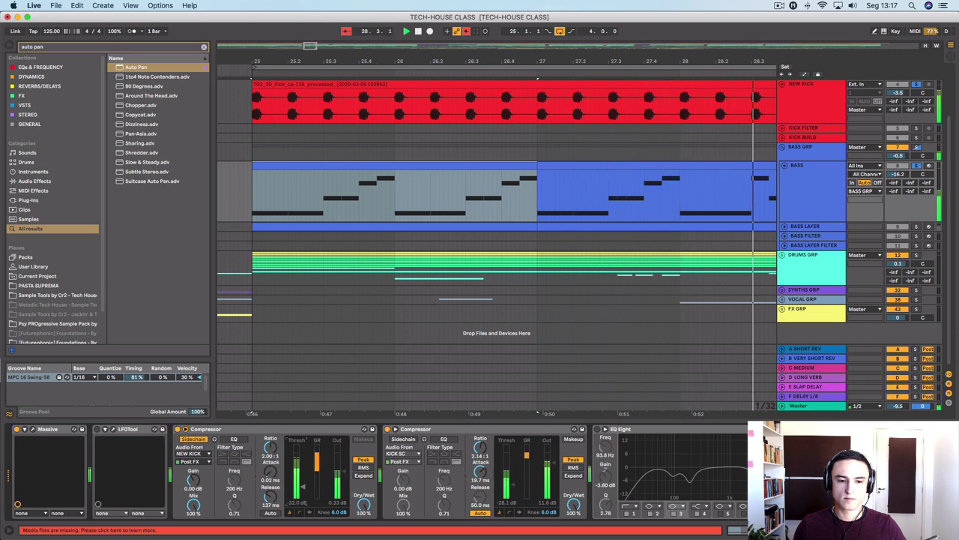
# Set the sidechained compressor's attack to about 2.89 ms and enable automatic release.
pyautogui.moveTo(271, 470); pyautogui.dragTo(275, 476)
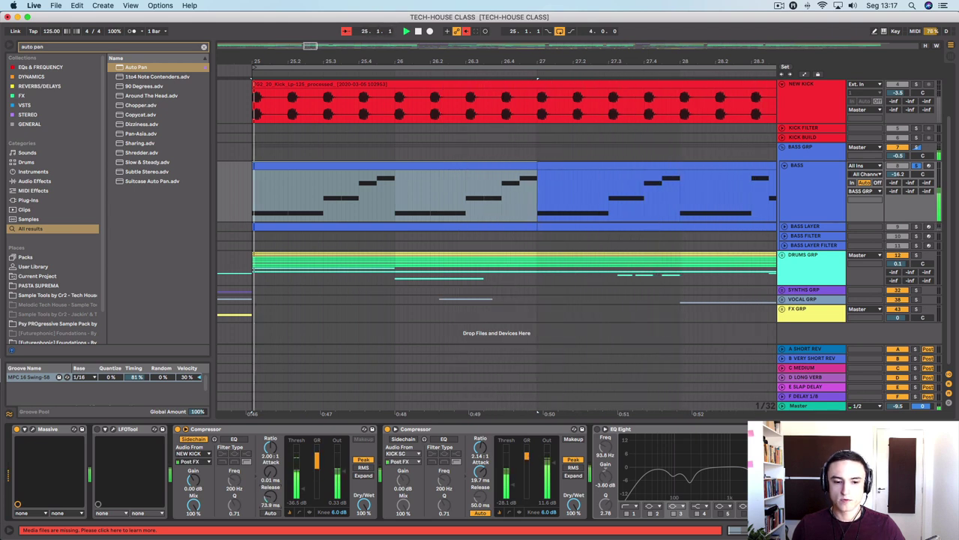
pyautogui.click(271, 512)
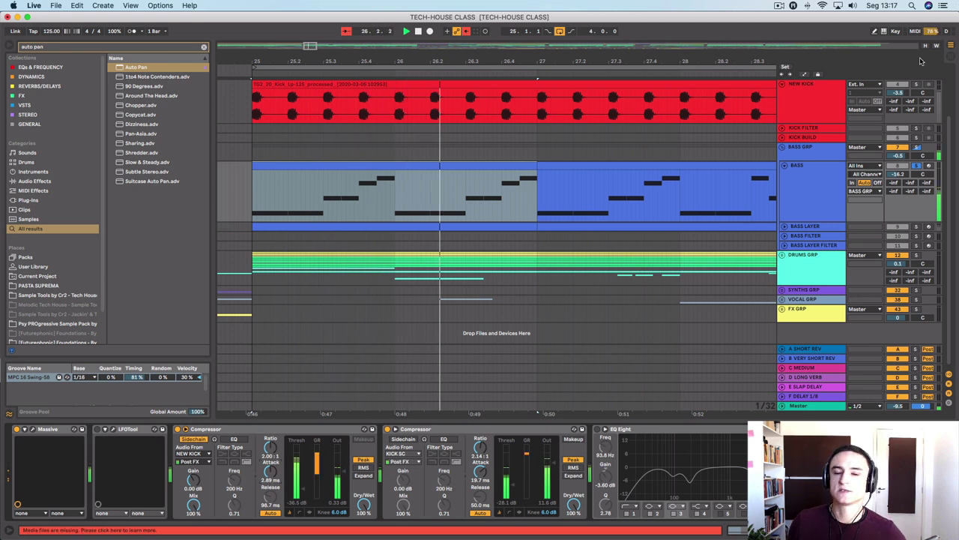
# Solo NEW KICK together with the bass and compare the sound with the first compressor bypassed and enabled.
pyautogui.click(918, 85)
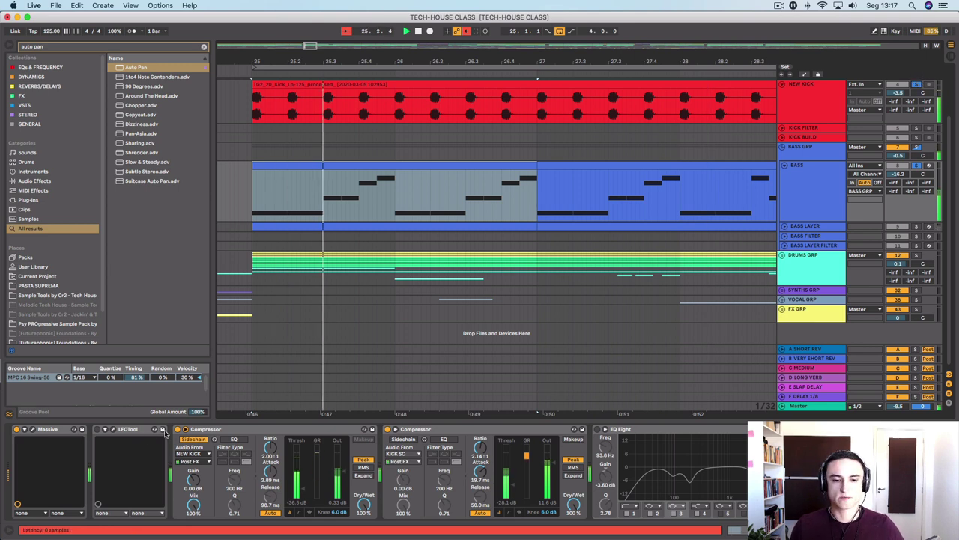
pyautogui.click(177, 431)
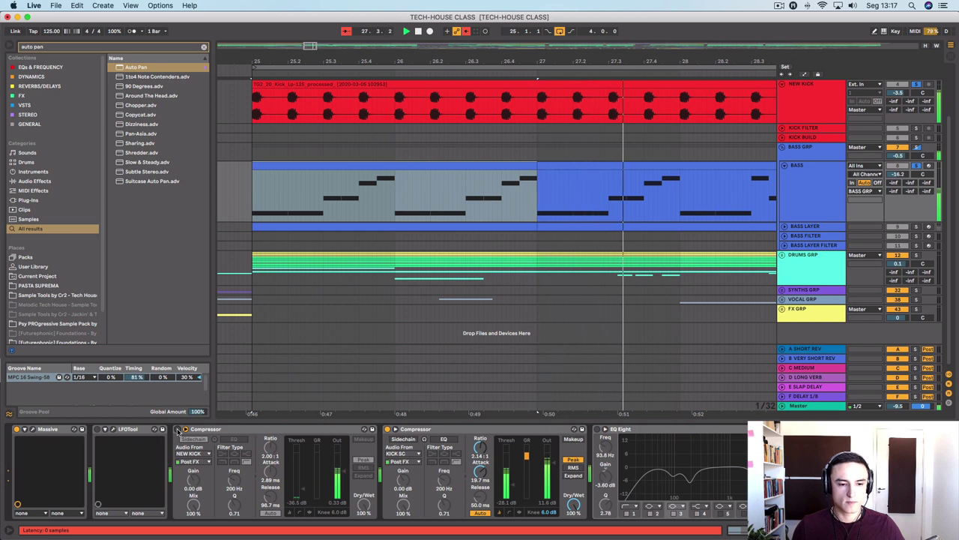
pyautogui.click(178, 430)
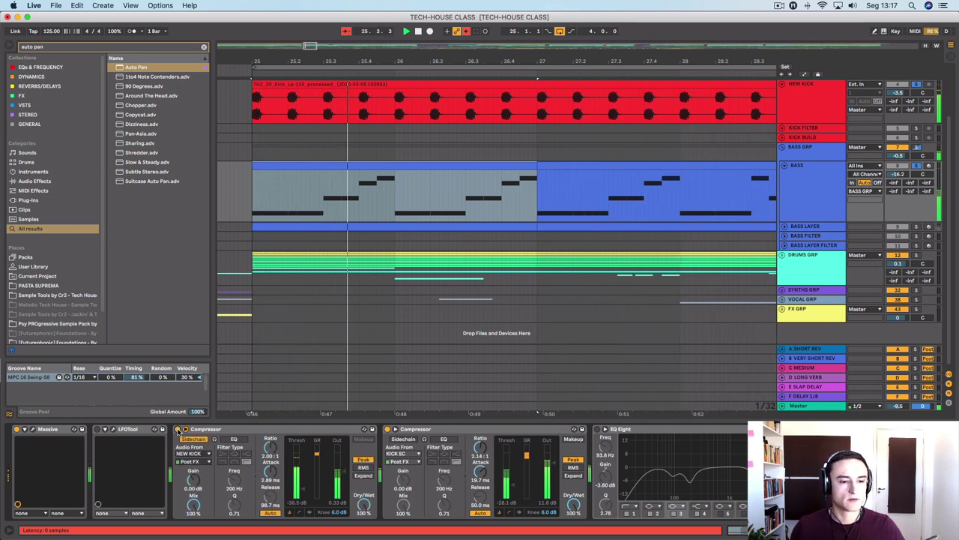
pyautogui.click(177, 430)
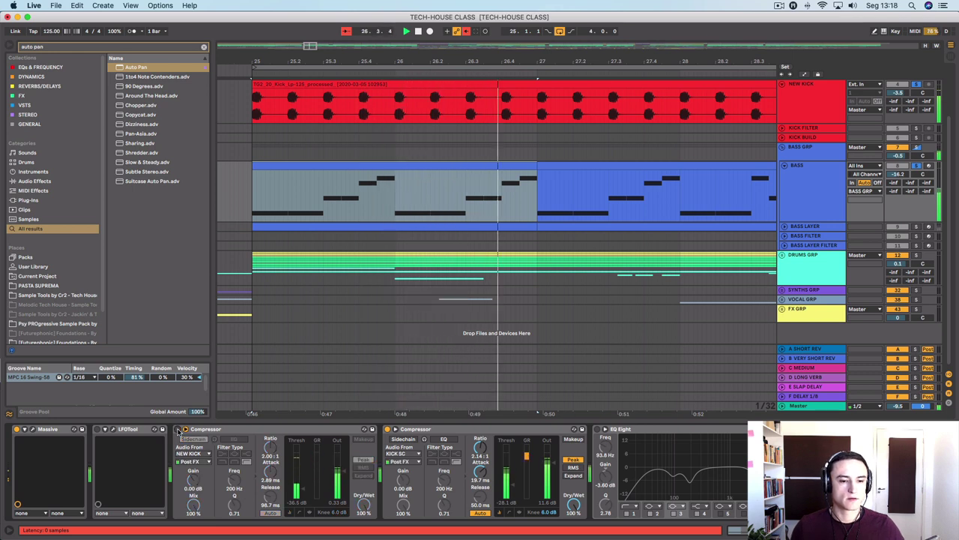
pyautogui.click(177, 430)
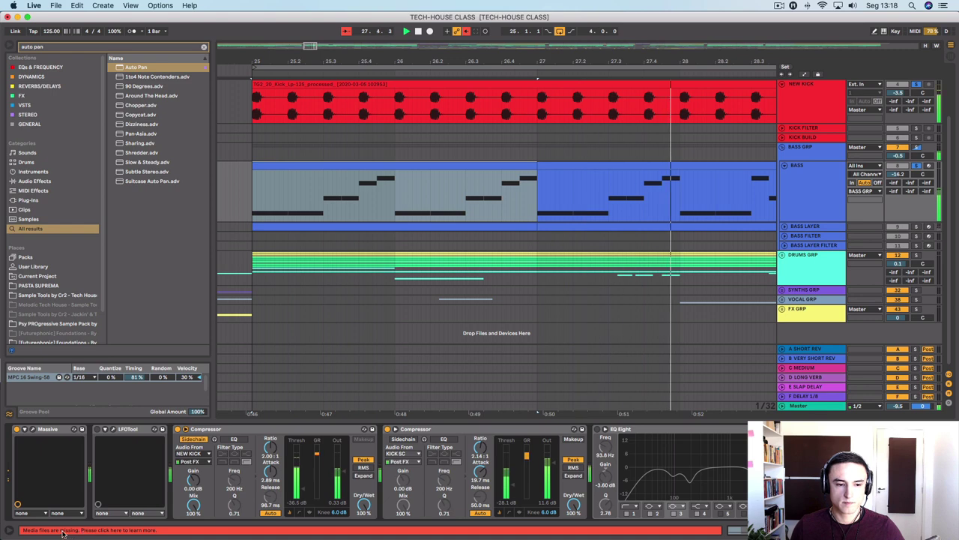
# Check the list of missing media files, close it, and select the BASS track.
pyautogui.click(118, 529)
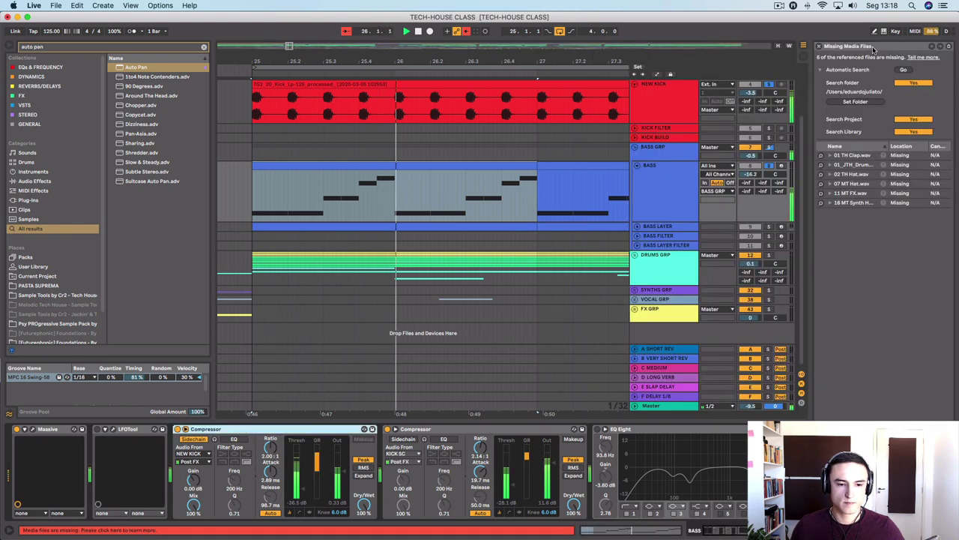
pyautogui.click(820, 47)
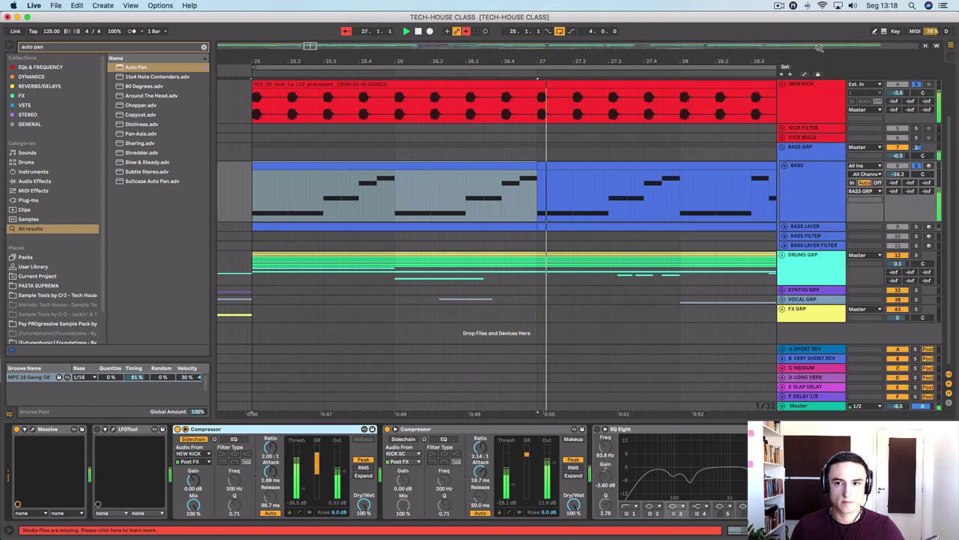
pyautogui.click(806, 190)
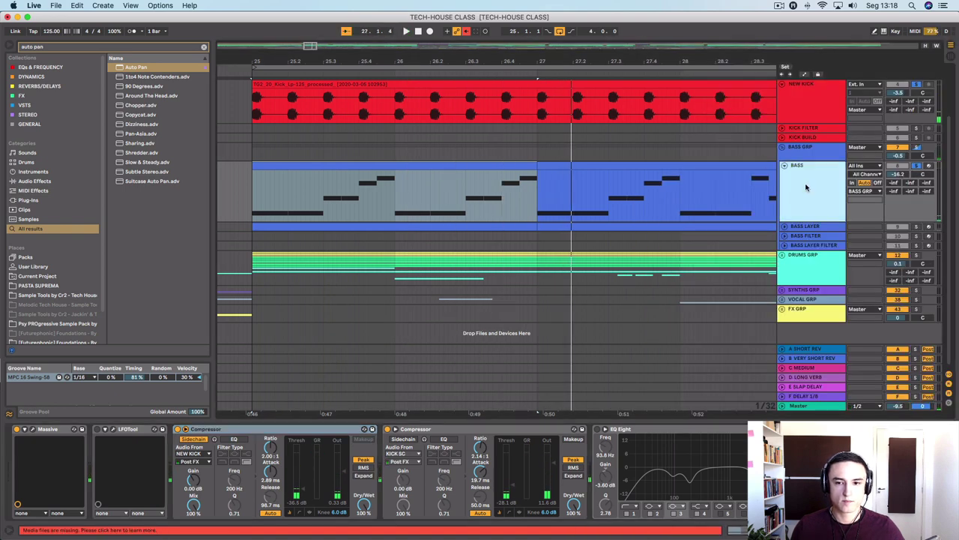
# Trim the end of the NEW KICK clip back to 31.3.4.
pyautogui.hscroll(10, 510, 164)
pyautogui.hscroll(-1, 516, 163)
pyautogui.click(654, 92)
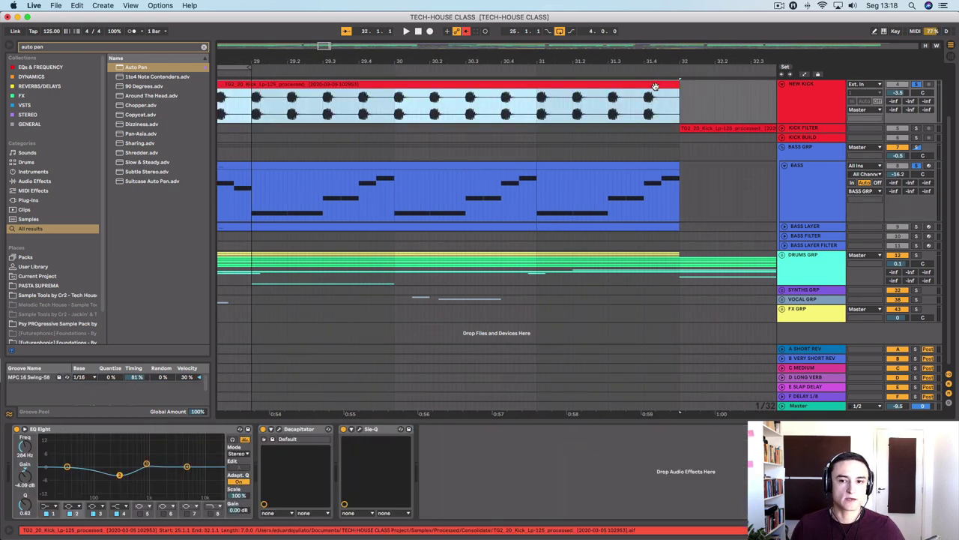
pyautogui.moveTo(638, 84); pyautogui.dragTo(639, 80)
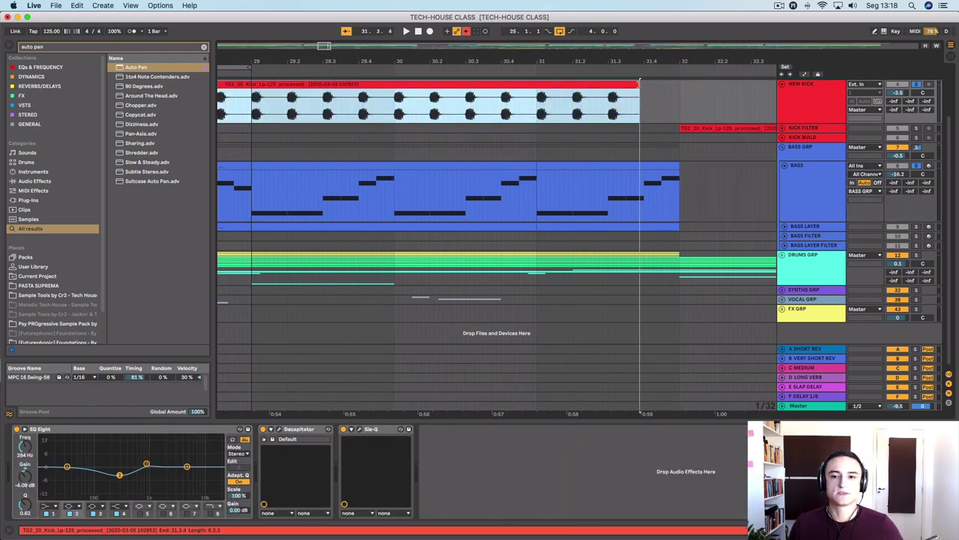
pyautogui.click(616, 95)
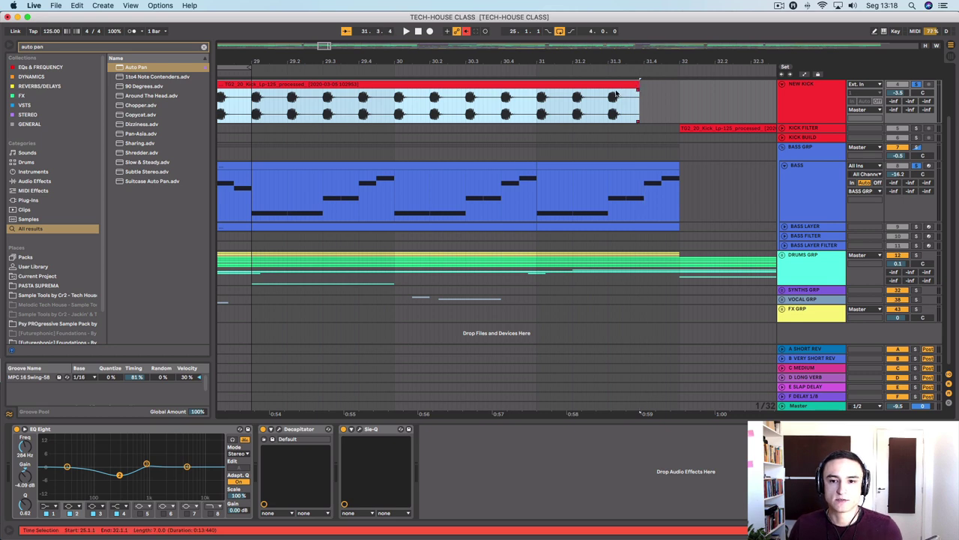
# Play the section and lower the threshold of the BASS track's first compressor to about -42.8 dB.
pyautogui.press('space')
pyautogui.hscroll(-5, 638, 98)
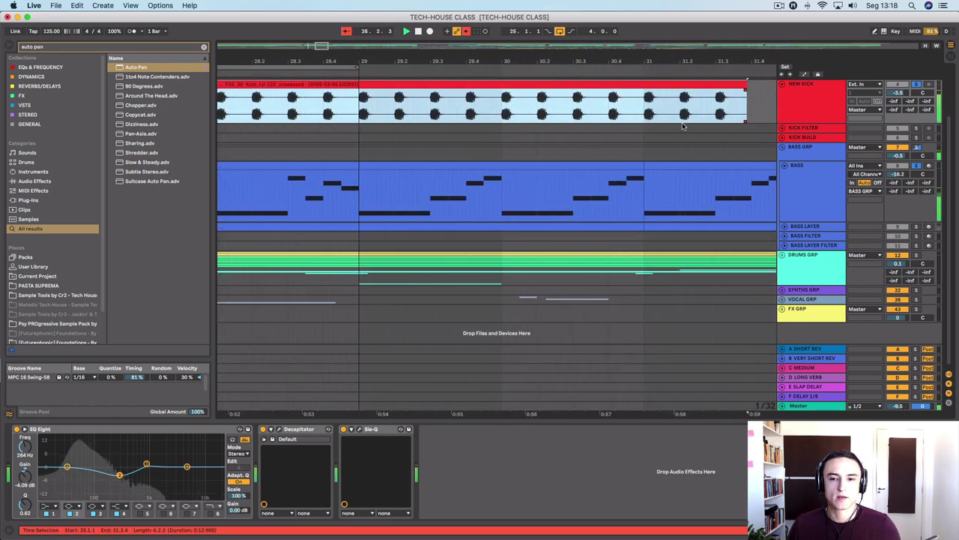
pyautogui.click(805, 181)
pyautogui.hscroll(3, 651, 198)
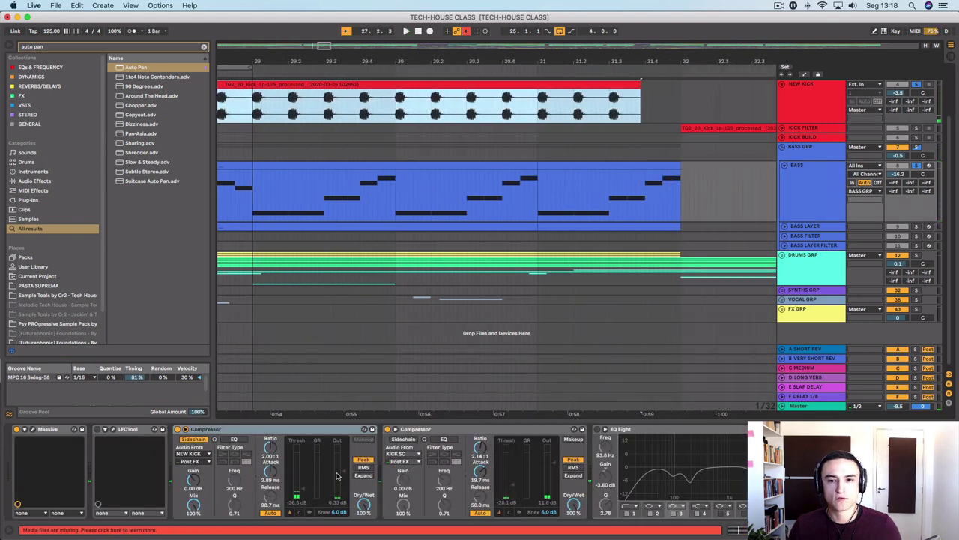
pyautogui.click(302, 488)
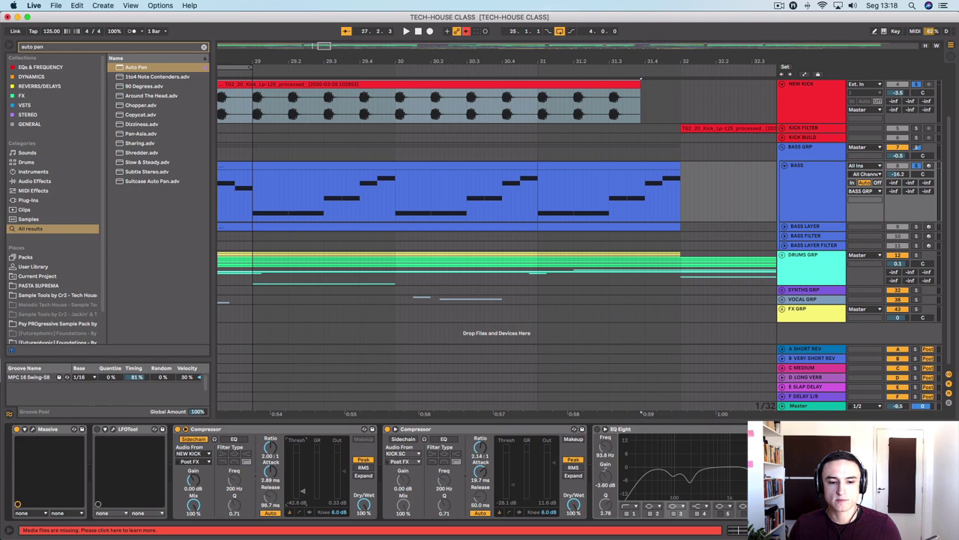
# Shorten the NEW KICK clip to end at 30.4.4 and play the bass across the gap without the kick.
pyautogui.click(640, 82)
pyautogui.press('space')
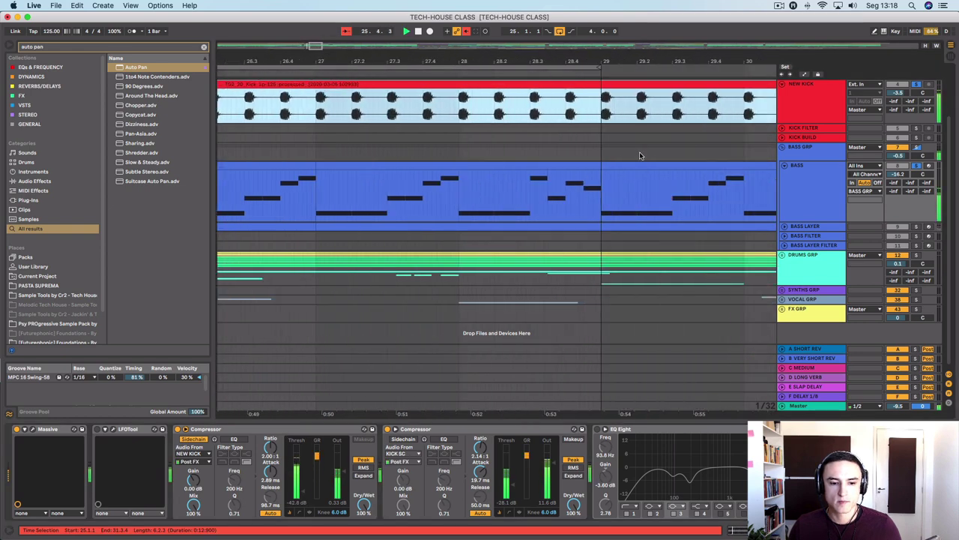
pyautogui.moveTo(678, 83); pyautogui.dragTo(568, 79)
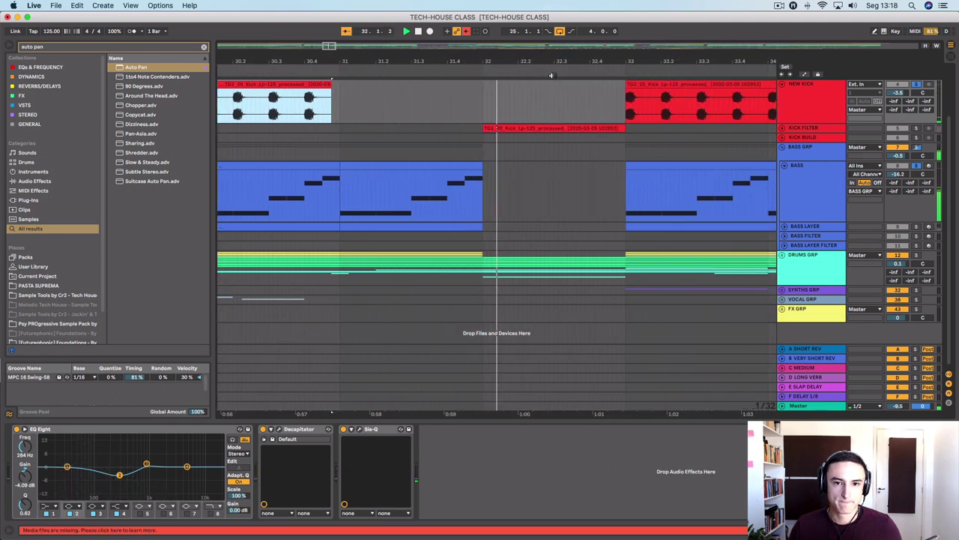
pyautogui.moveTo(551, 74); pyautogui.dragTo(440, 67)
pyautogui.click(440, 67)
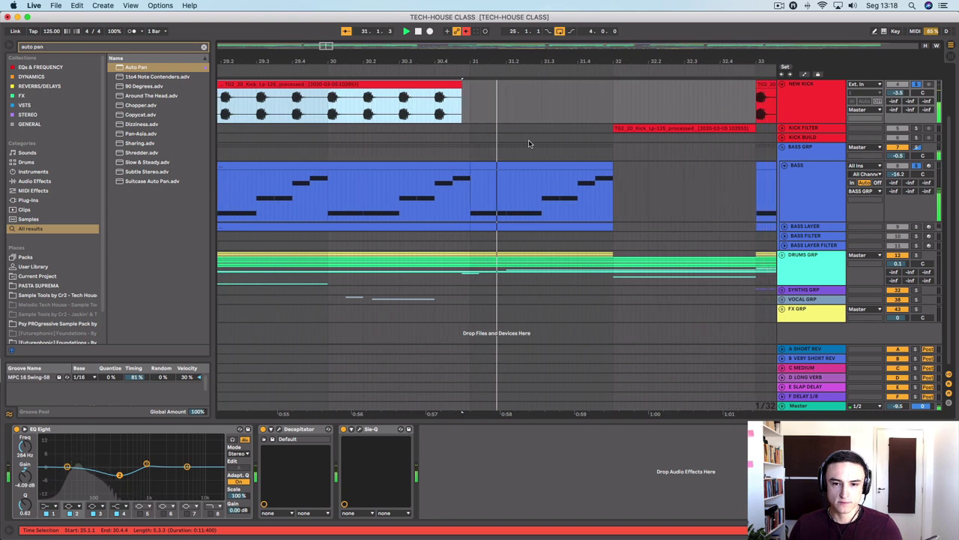
# Extend the end of the NEW KICK clip back out to 32.1.1.
pyautogui.hscroll(-3, 474, 173)
pyautogui.moveTo(412, 93); pyautogui.dragTo(565, 92)
pyautogui.hscroll(-5, 524, 113)
pyautogui.hscroll(-12, 525, 113)
pyautogui.press('z')
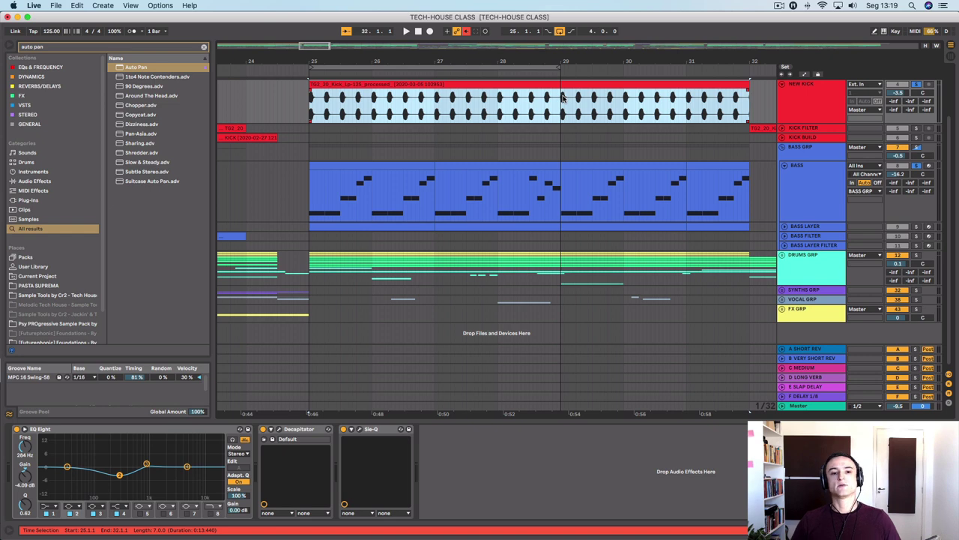
# Examine the KICK SC track's clips in comparison with the NEW KICK clip below them.
pyautogui.press('z')
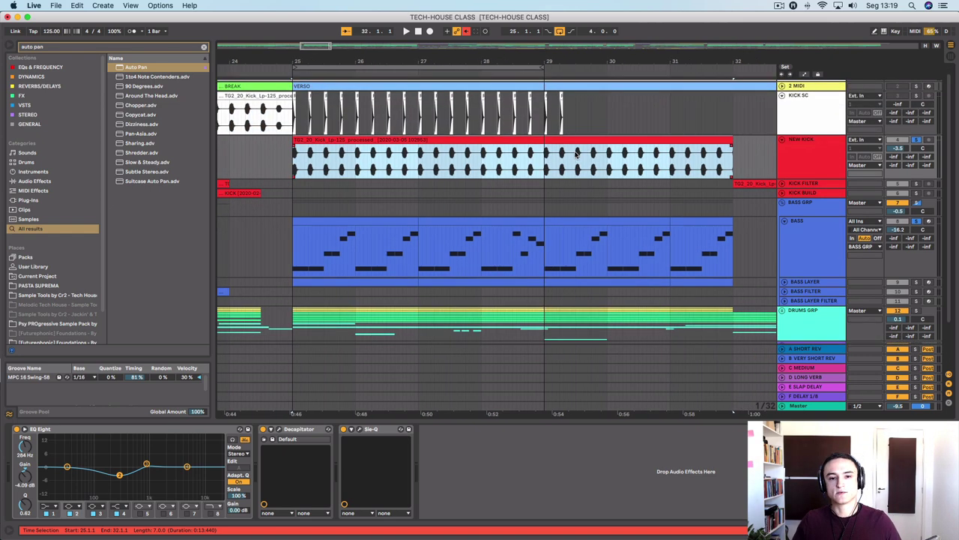
pyautogui.press('x')
pyautogui.click(832, 102)
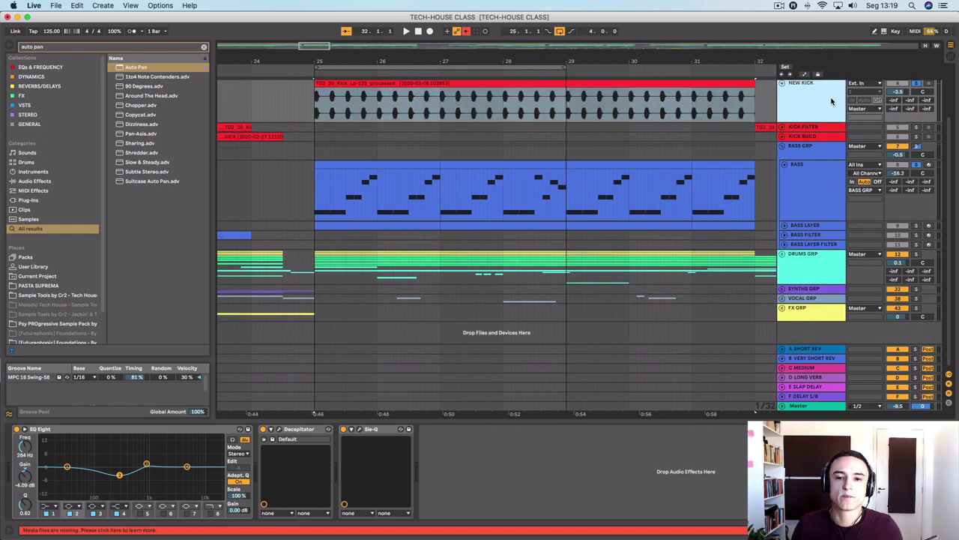
pyautogui.scroll(3, 828, 105)
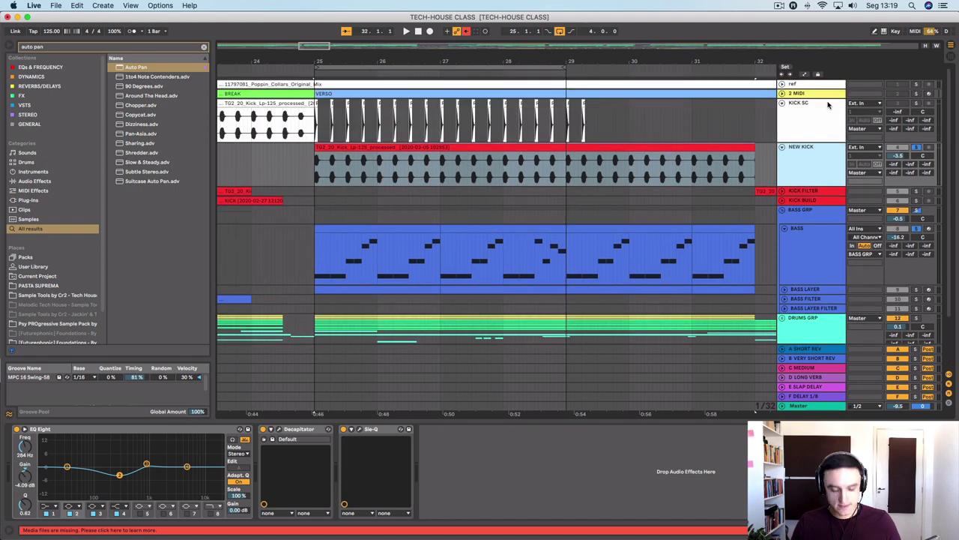
# Select the KICK SC track and turn off the track solos.
pyautogui.click(815, 115)
pyautogui.hscroll(-10, 524, 105)
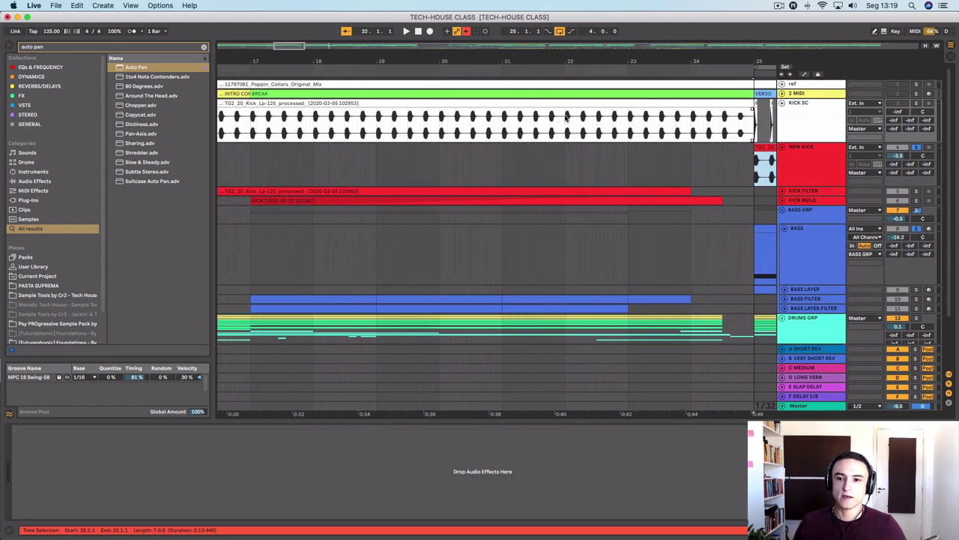
pyautogui.click(802, 109)
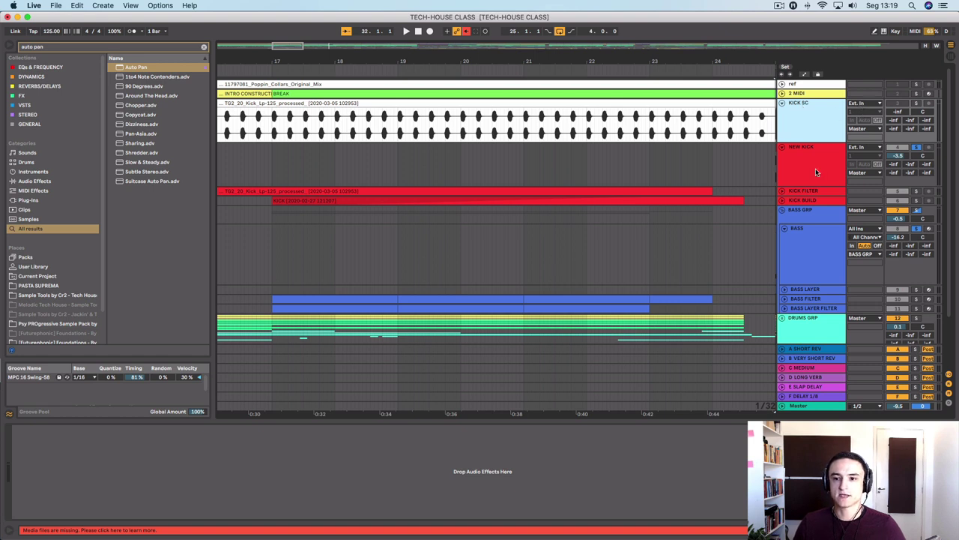
pyautogui.click(895, 105)
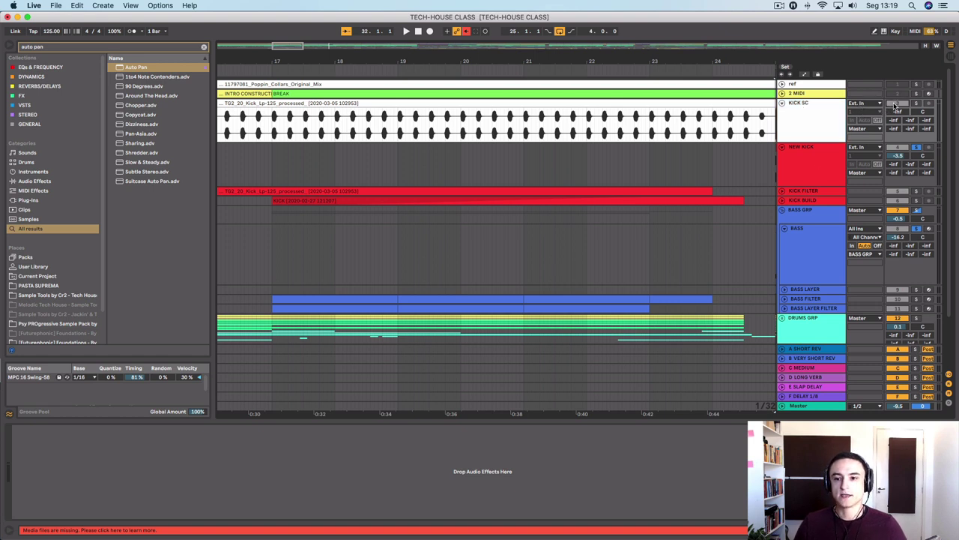
pyautogui.click(917, 104)
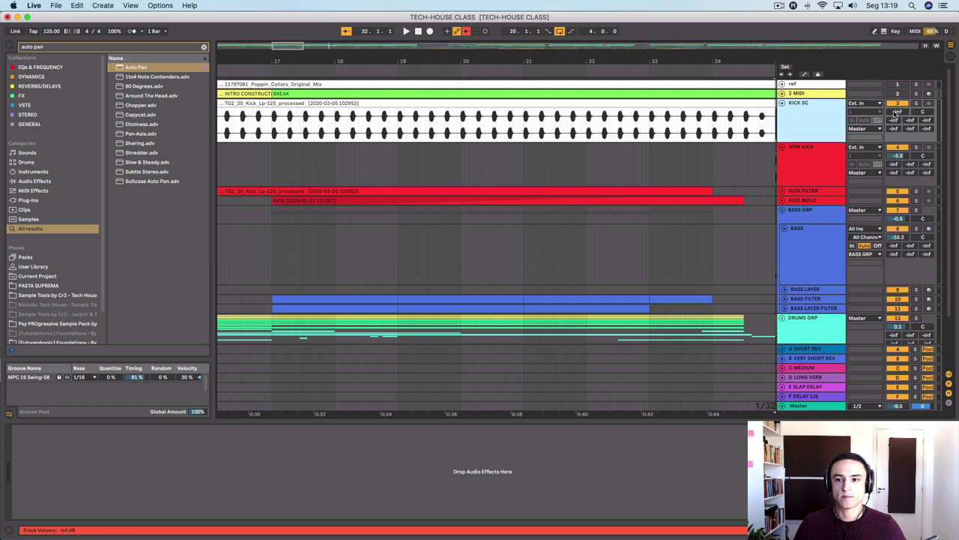
pyautogui.scroll(-1, 887, 118)
pyautogui.scroll(1, 911, 123)
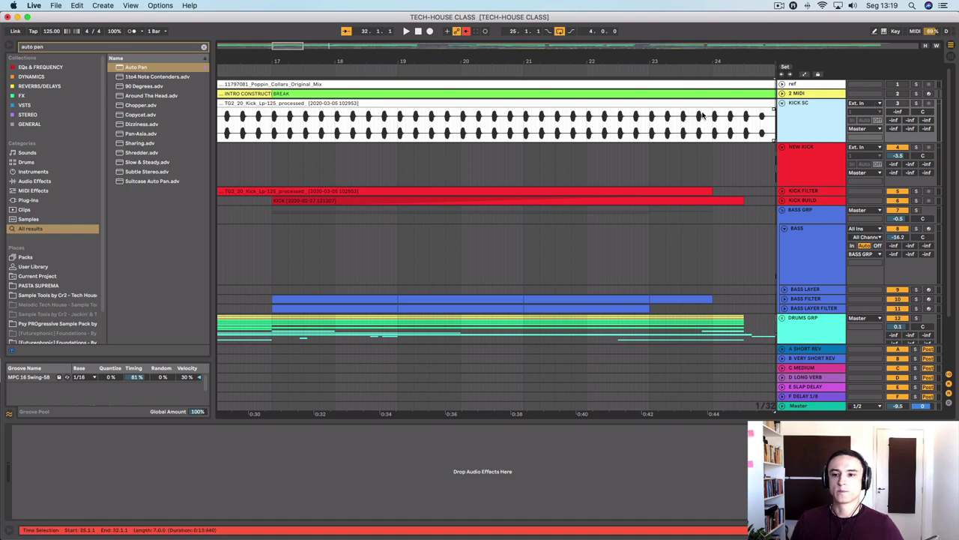
# Examine the KICK SC clip back through the break and intro to the start of the arrangement.
pyautogui.hscroll(5, 697, 118)
pyautogui.hscroll(-8, 733, 112)
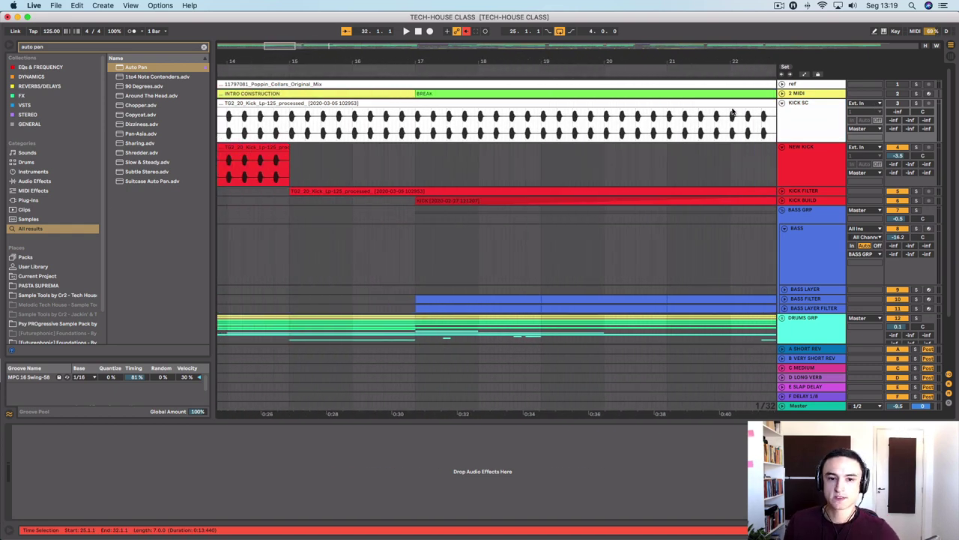
pyautogui.hscroll(-15, 733, 112)
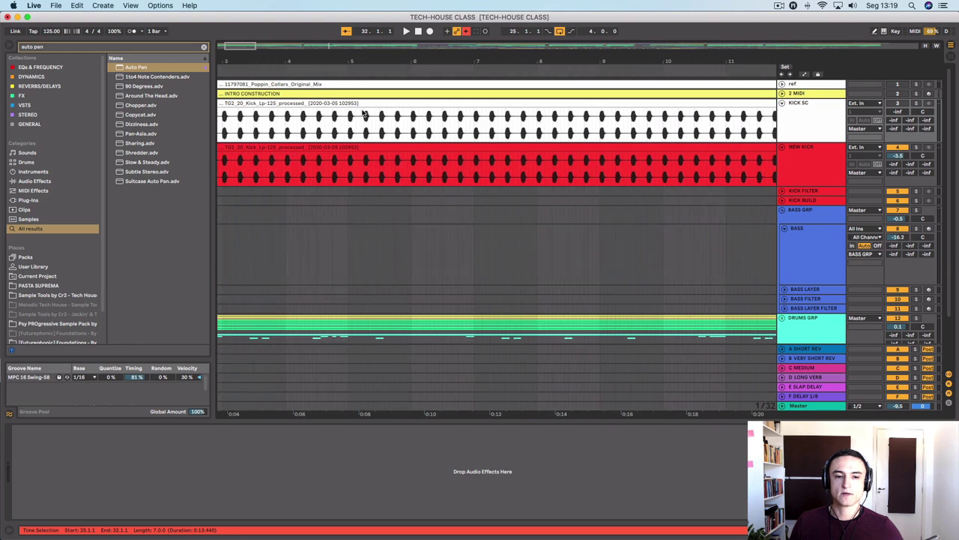
pyautogui.hscroll(-4, 653, 118)
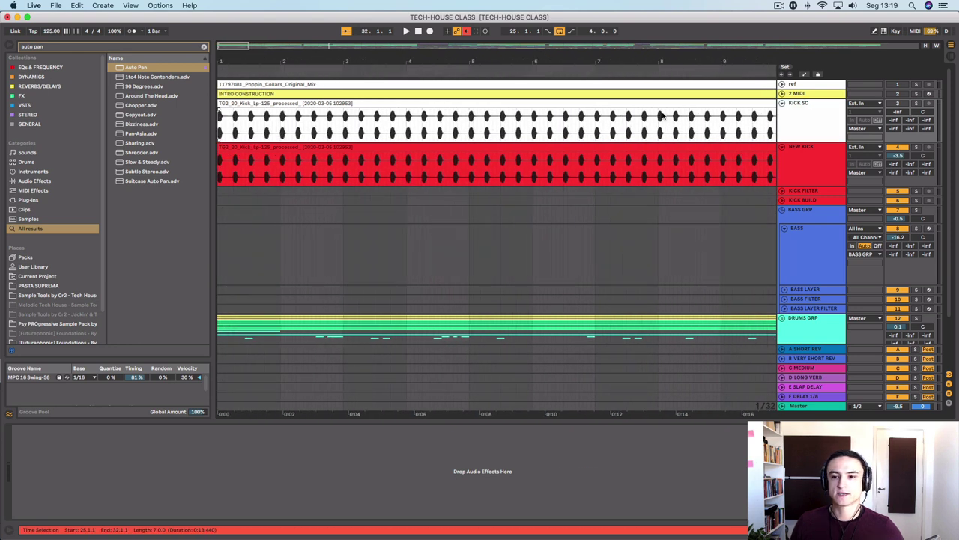
pyautogui.click(653, 108)
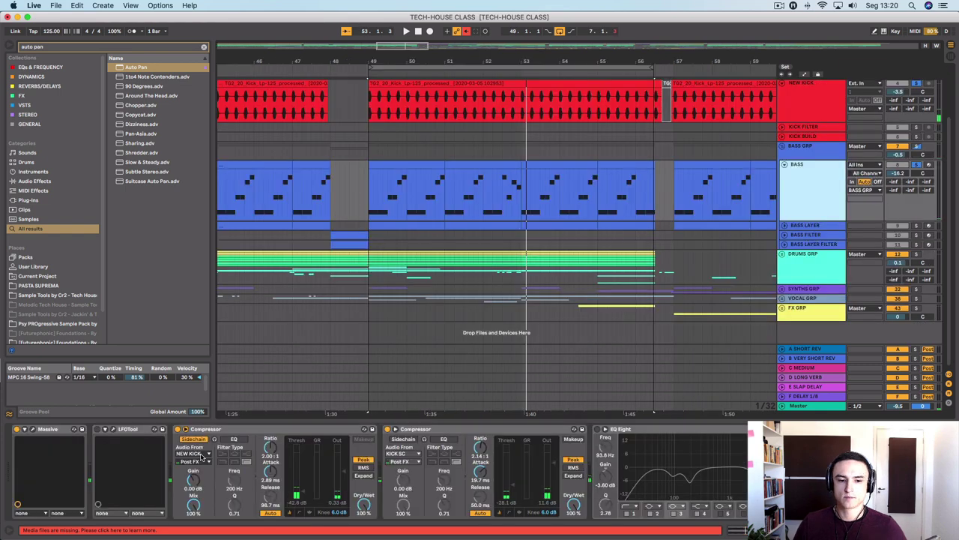
# Set the sidechain source of the BASS track's first compressor to KICK SC.
pyautogui.click(191, 454)
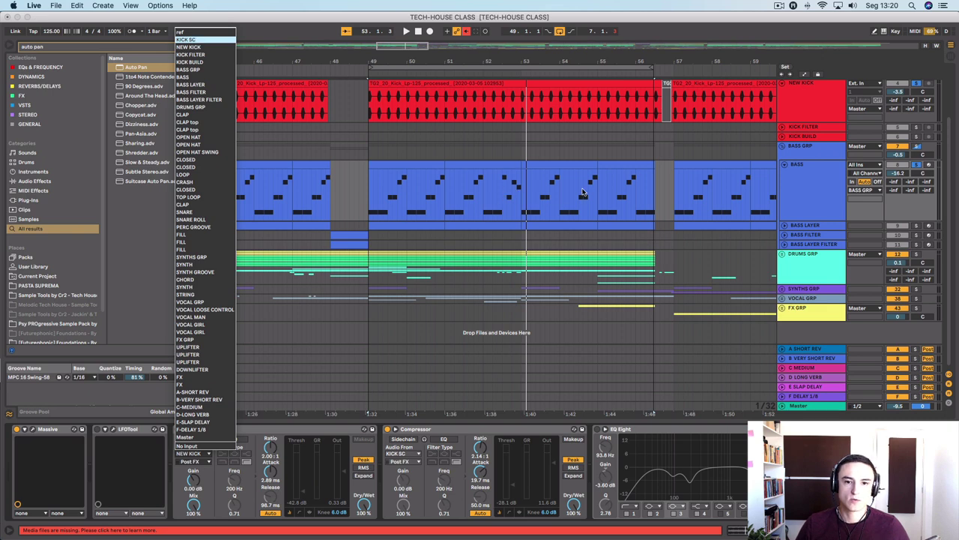
pyautogui.press('Return')
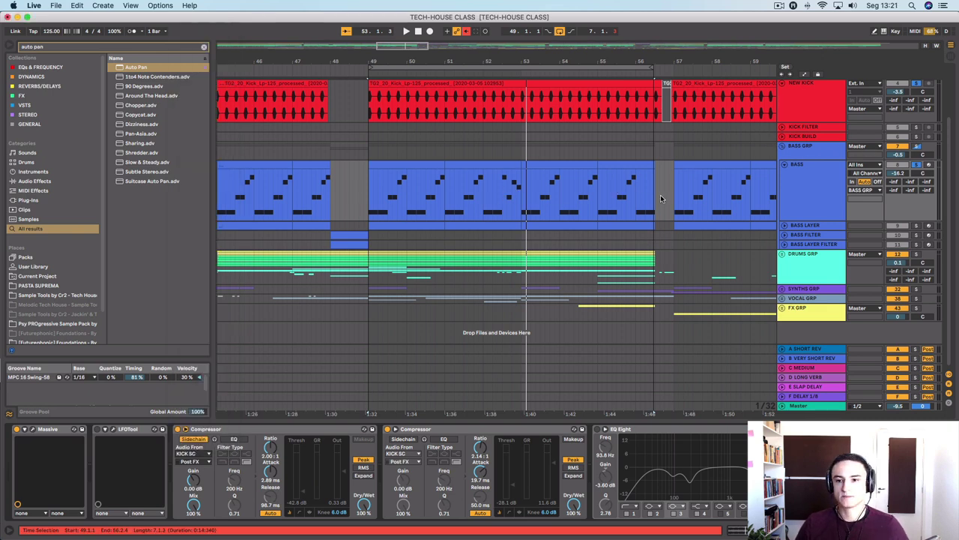
# Compare the KICK SC clips with the NEW KICK clips from bar 49 into the BREAK + BUILD UP section.
pyautogui.click(787, 94)
pyautogui.scroll(3, 494, 150)
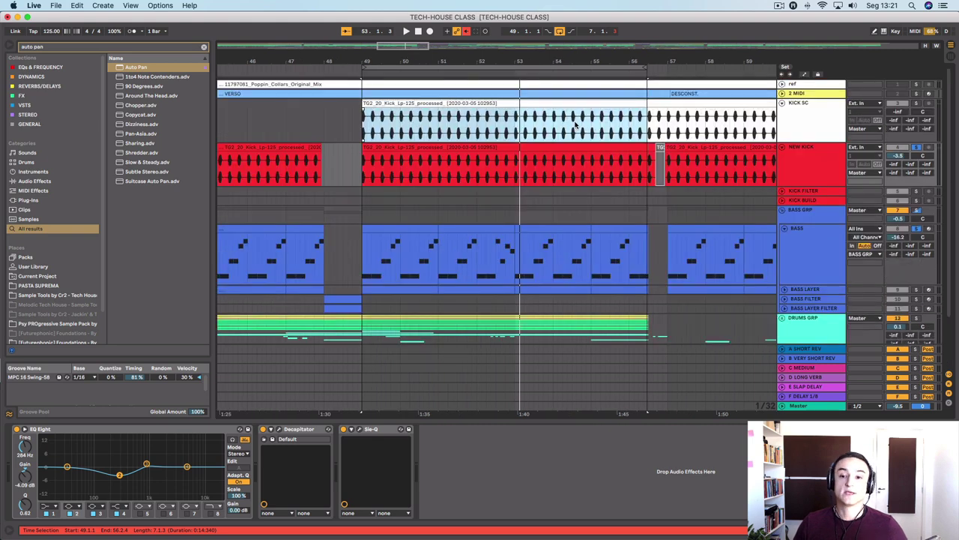
pyautogui.click(495, 104)
pyautogui.hscroll(5, 554, 97)
pyautogui.click(615, 93)
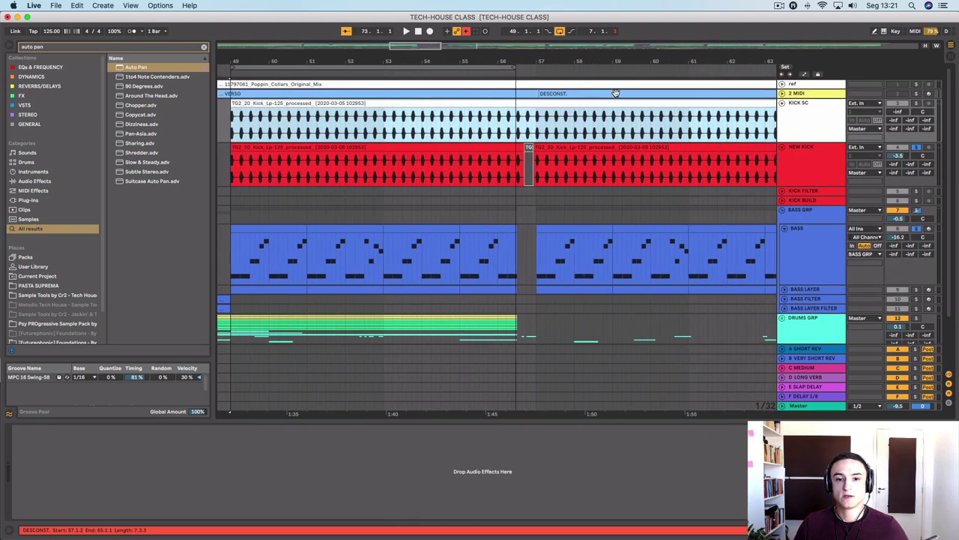
pyautogui.moveTo(537, 57); pyautogui.dragTo(588, 131)
pyautogui.hscroll(-5, 586, 131)
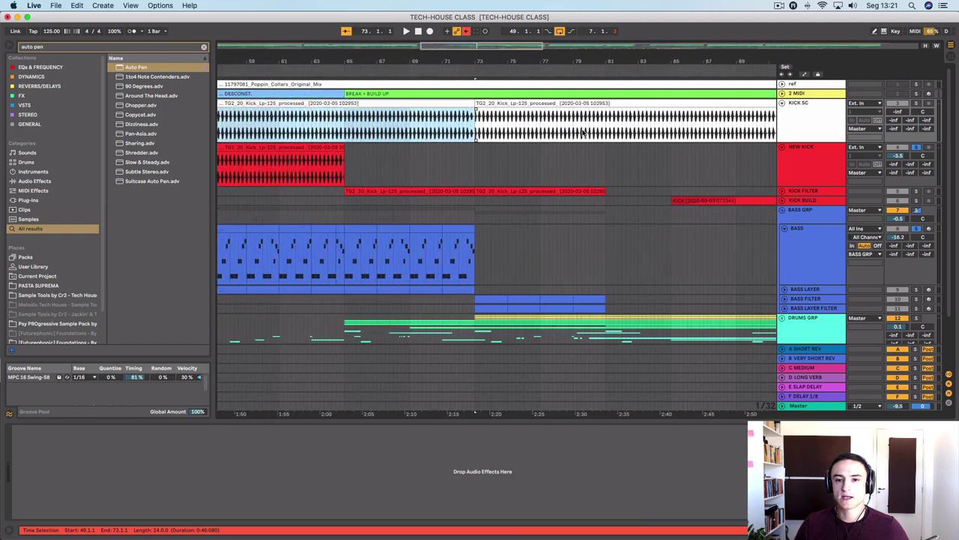
# Examine how the BASS, NEW KICK and KICK SC clips line up in the verso around bar 97.
pyautogui.click(355, 231)
pyautogui.hscroll(10, 480, 240)
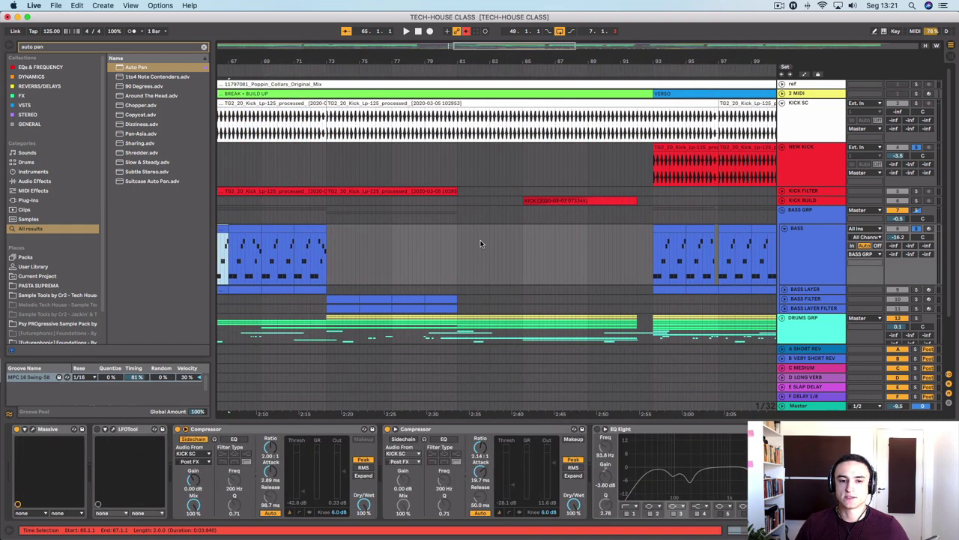
pyautogui.hscroll(10, 480, 243)
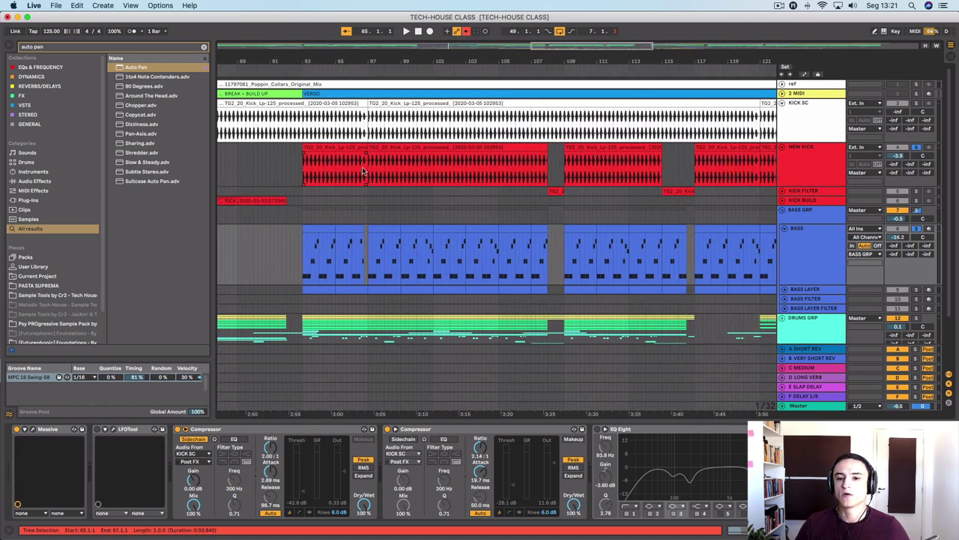
pyautogui.press('+')
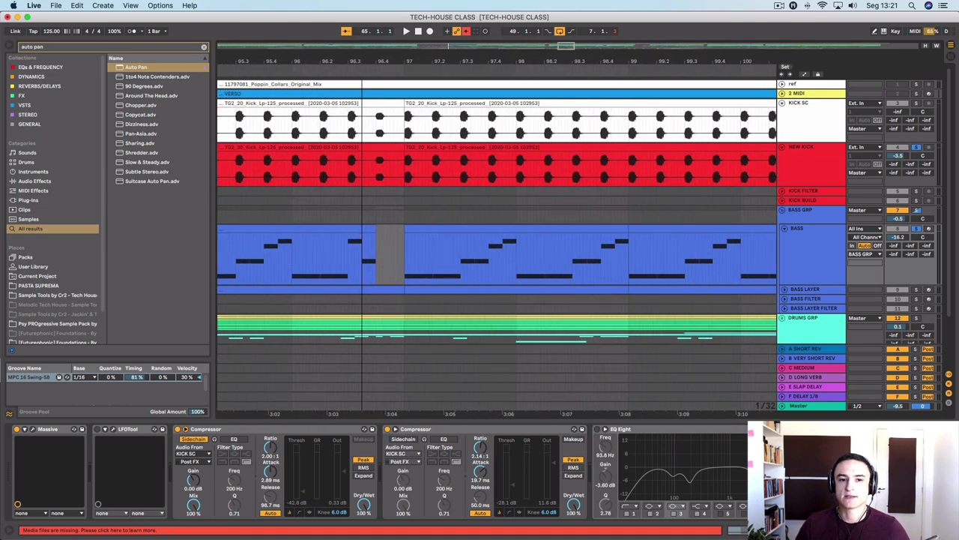
pyautogui.press('-')
pyautogui.press('-')
pyautogui.press('-')
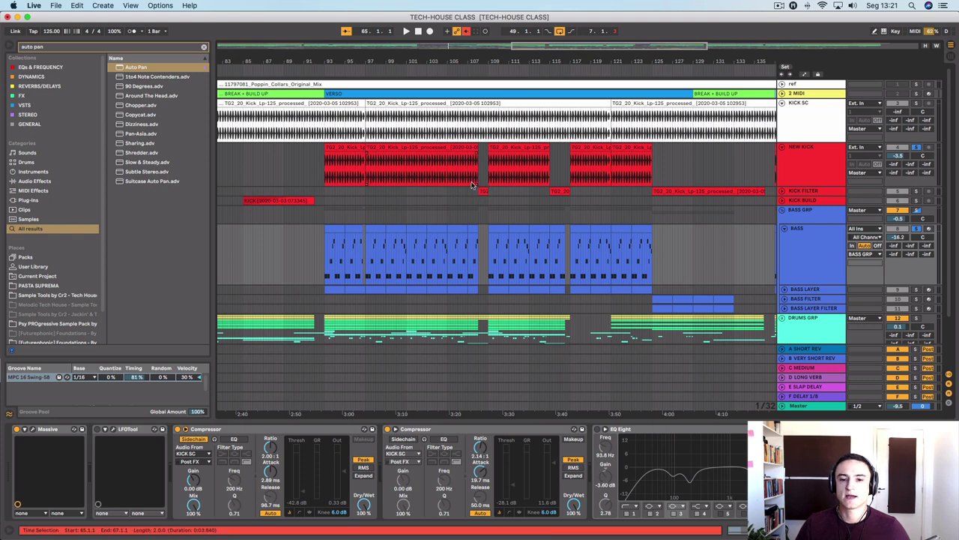
# Examine the KICK SC clips through the final verso and the OUTRO sections.
pyautogui.hscroll(20, 474, 183)
pyautogui.hscroll(5, 584, 188)
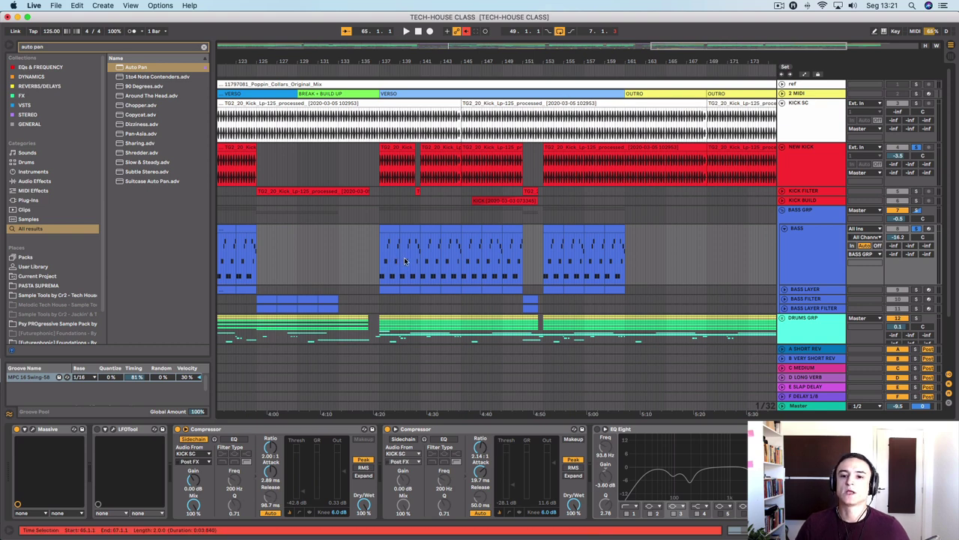
pyautogui.click(592, 103)
pyautogui.hscroll(10, 570, 108)
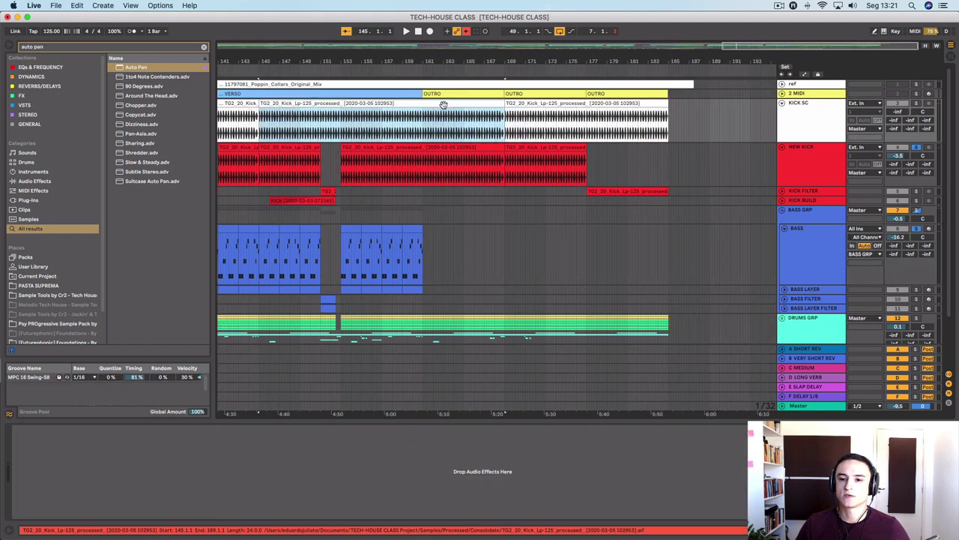
pyautogui.hscroll(-20, 549, 113)
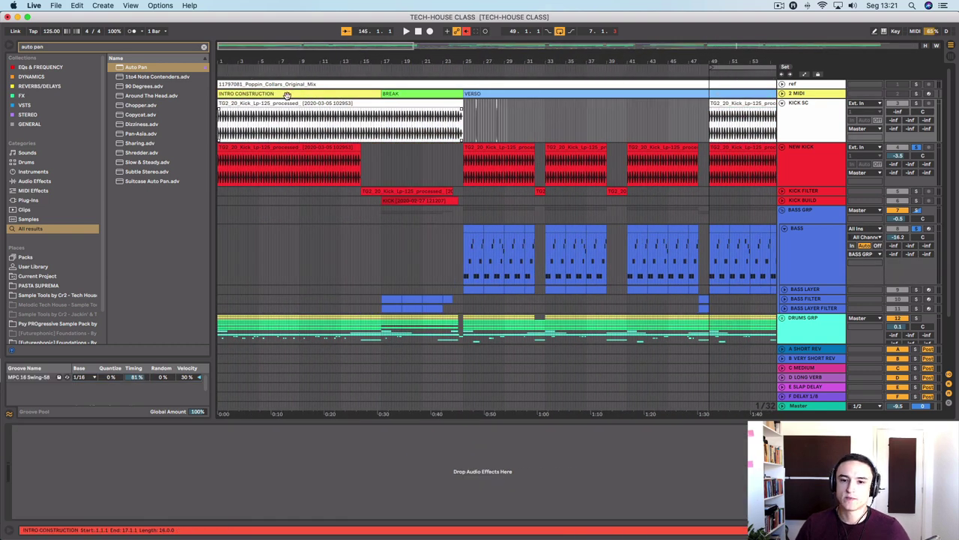
# Compare the long KICK SC intro clip with the short KICK SC clips that start at bar 25.
pyautogui.click(288, 103)
pyautogui.moveTo(304, 62); pyautogui.dragTo(305, 134)
pyautogui.click(807, 133)
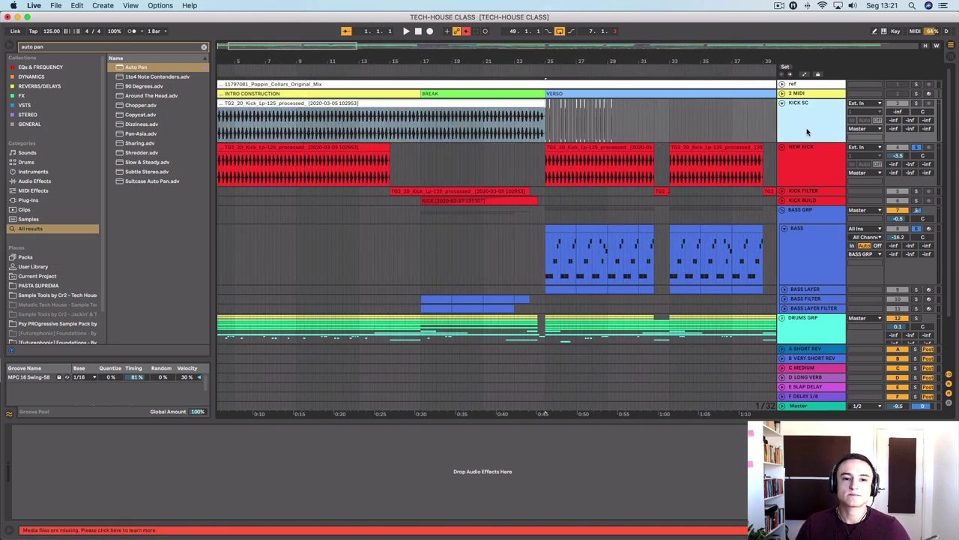
pyautogui.hscroll(5, 749, 139)
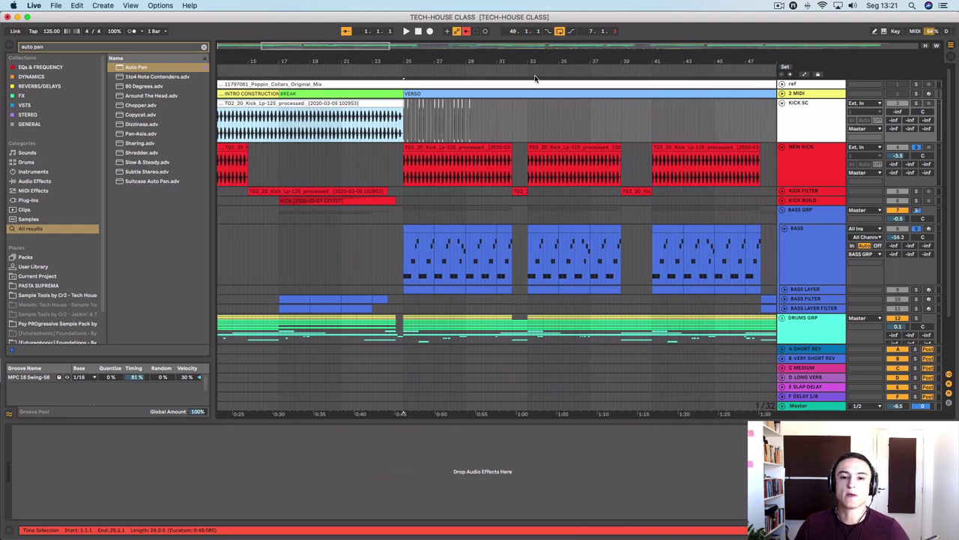
pyautogui.scroll(5, 402, 78)
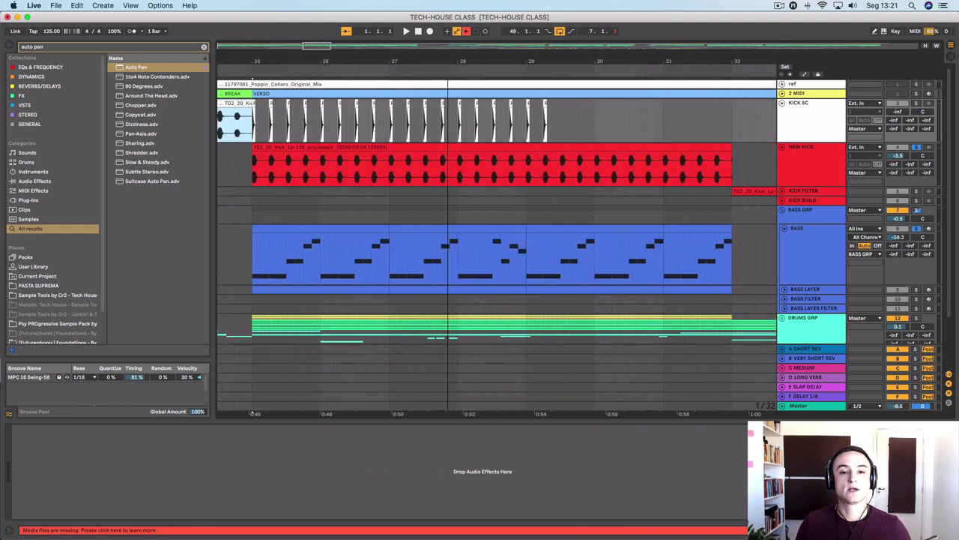
pyautogui.hscroll(-5, 525, 98)
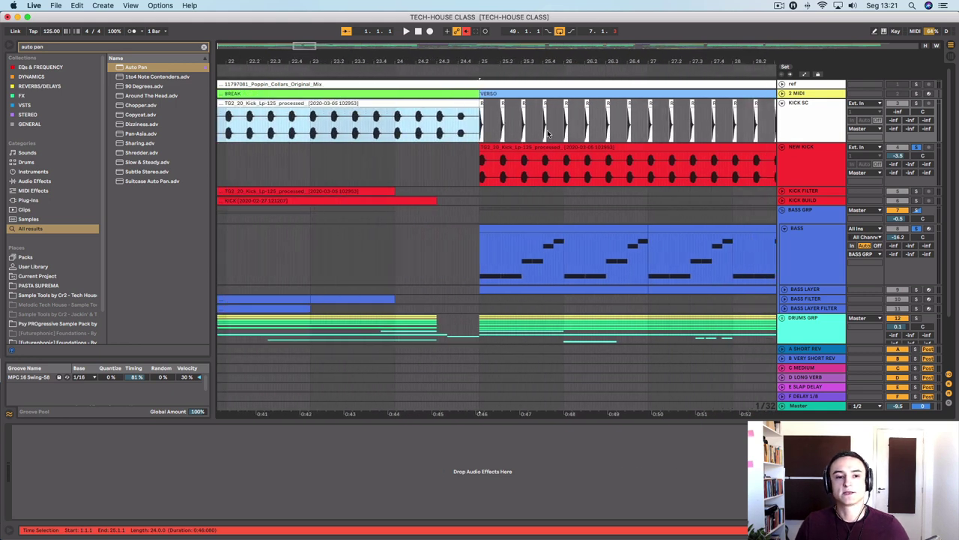
pyautogui.hscroll(4, 555, 114)
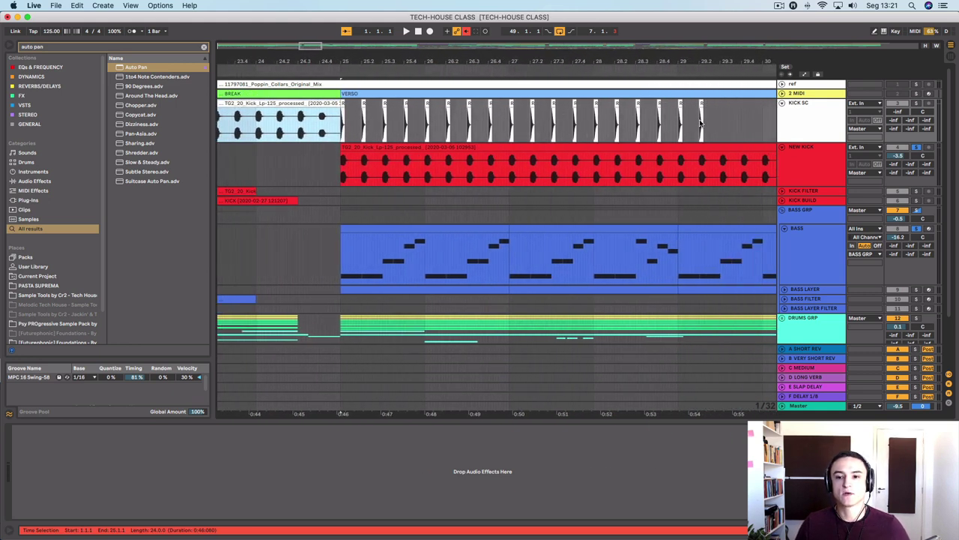
# Select the short KICK SC clips from bar 25, solo the track and play them from 25.1.1.
pyautogui.moveTo(712, 102); pyautogui.dragTo(343, 105)
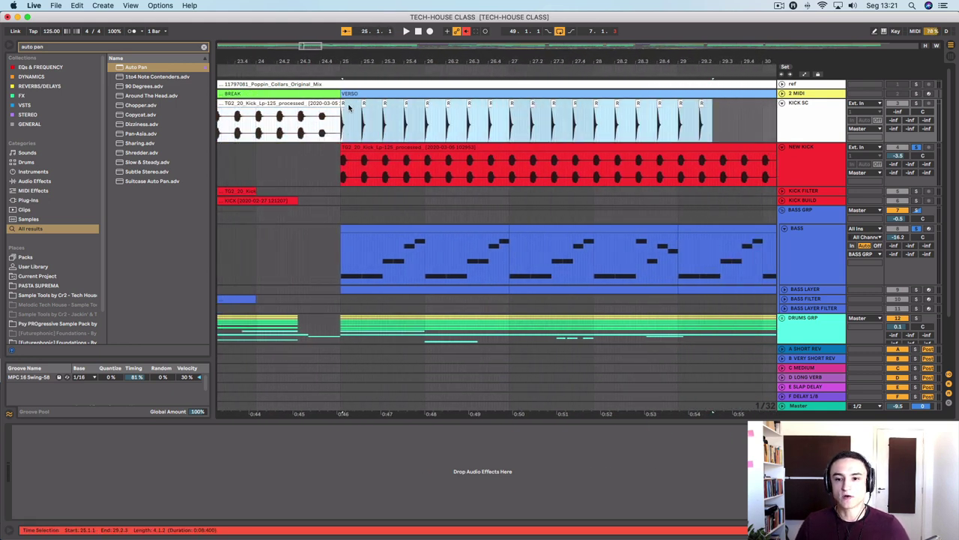
pyautogui.click(348, 107)
pyautogui.click(816, 109)
pyautogui.scroll(-1, 890, 110)
pyautogui.hscroll(-3, 510, 124)
pyautogui.press('space')
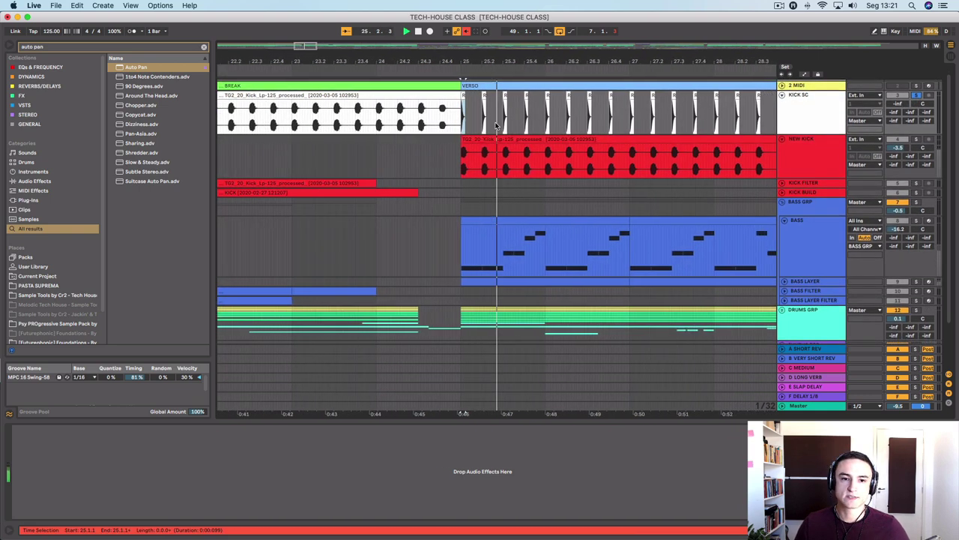
# Examine the short Rim 505 ASR clips on KICK SC against the NEW KICK waveform at close range.
pyautogui.click(879, 95)
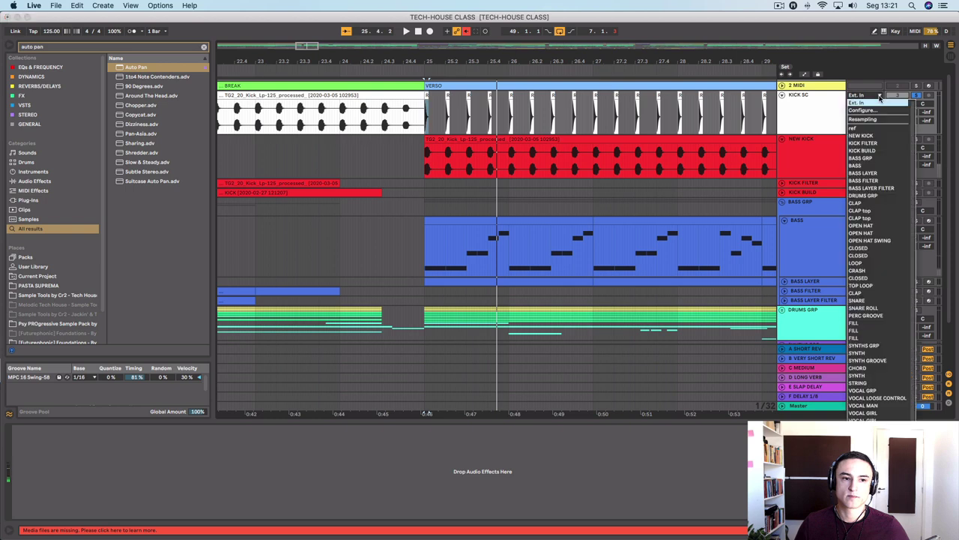
pyautogui.click(882, 97)
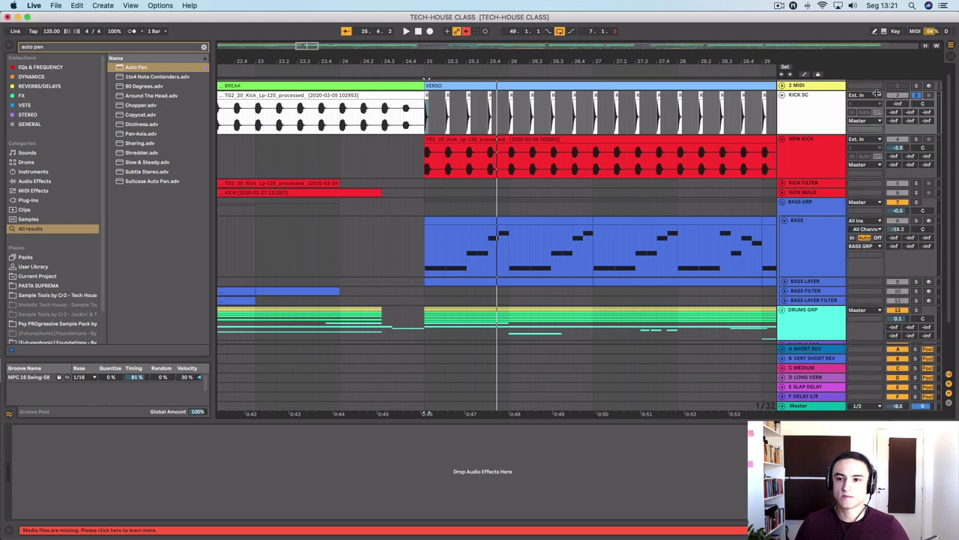
pyautogui.press('+')
pyautogui.press('+')
pyautogui.press('+')
pyautogui.press('+')
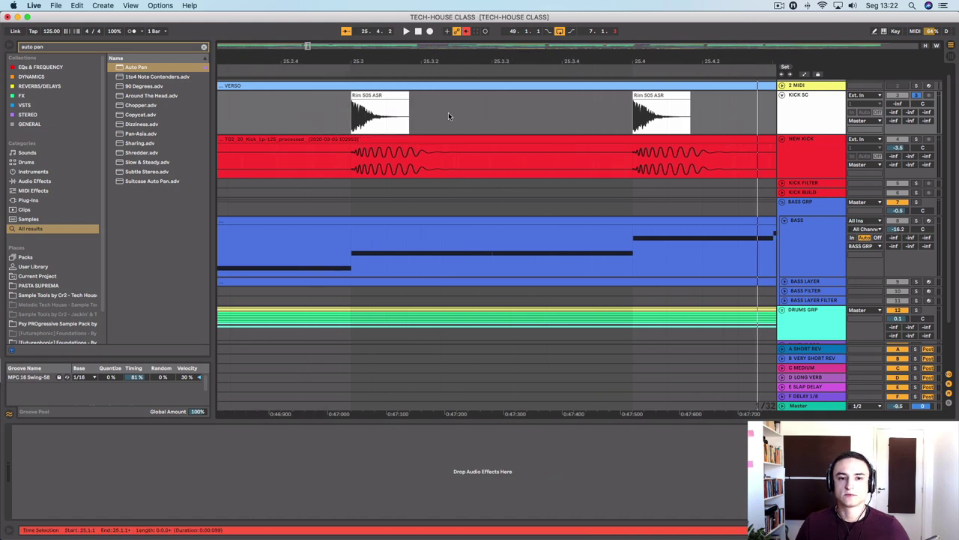
# Show the BASS track's compressors and play the looped section from bar 25 with NEW KICK and BASS soloed.
pyautogui.click(803, 235)
pyautogui.press('-')
pyautogui.press('-')
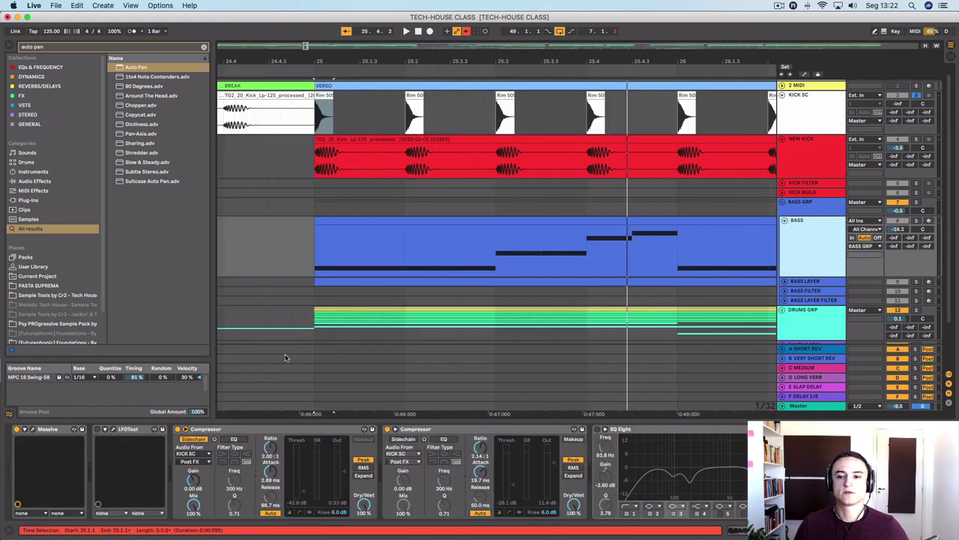
pyautogui.scroll(-2, 379, 78)
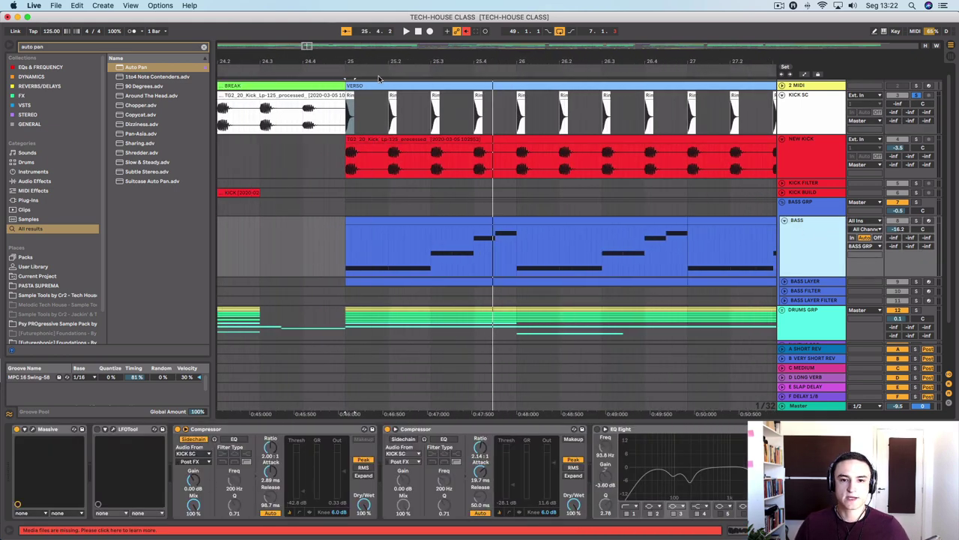
pyautogui.press('space')
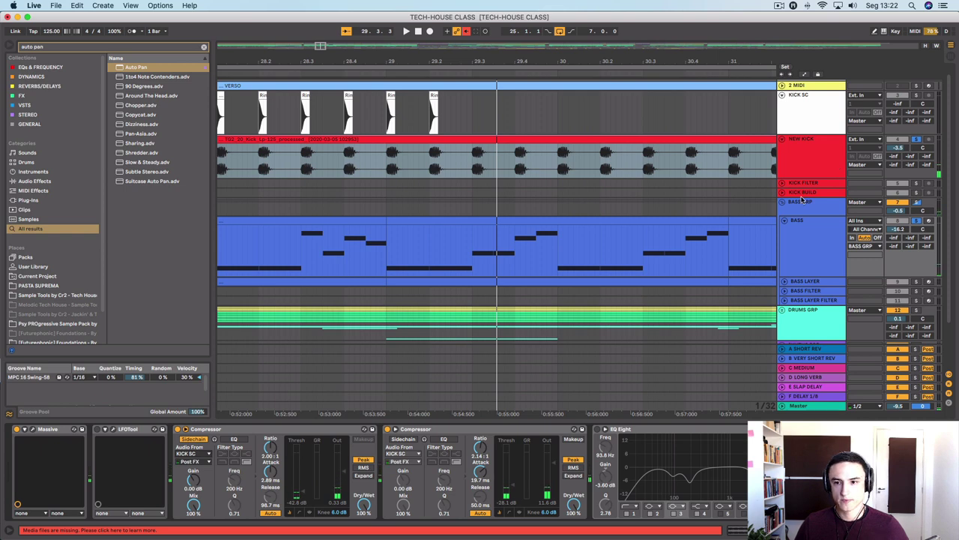
# Turn off the NEW KICK solo, select the BASS track and play the bass without the audible kick.
pyautogui.click(831, 240)
pyautogui.click(916, 141)
pyautogui.click(796, 253)
pyautogui.press('space')
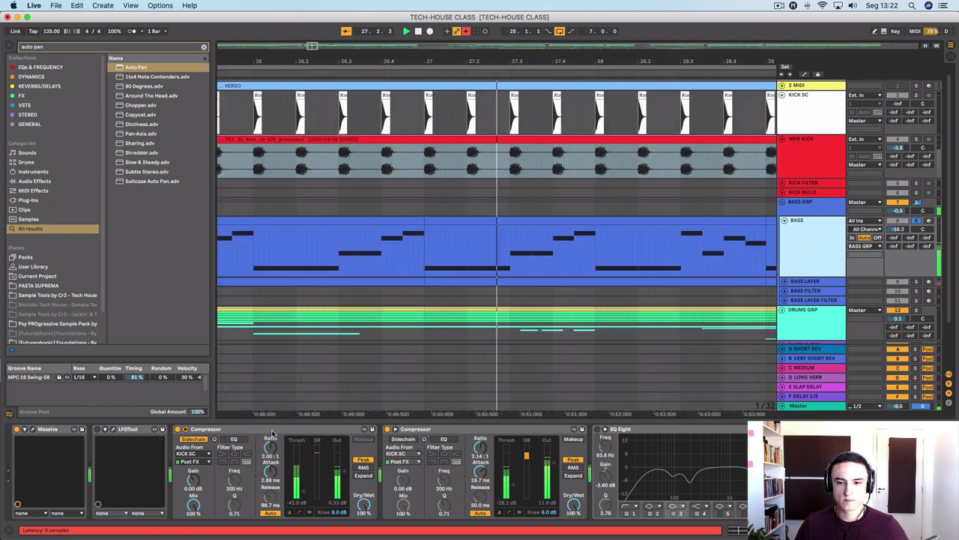
# Try NEW KICK as the first BASS Compressor's sidechain source, and set the source back to KICK SC.
pyautogui.click(201, 455)
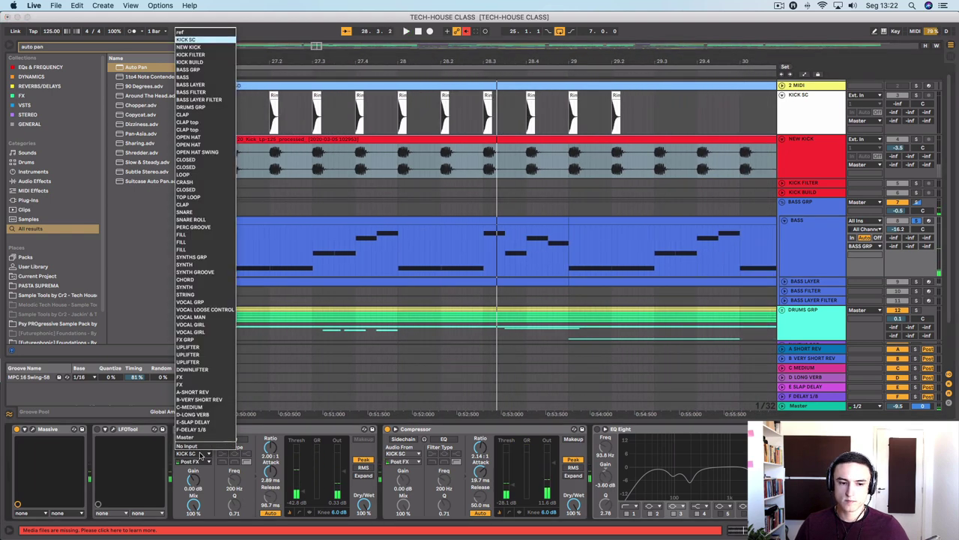
pyautogui.click(193, 50)
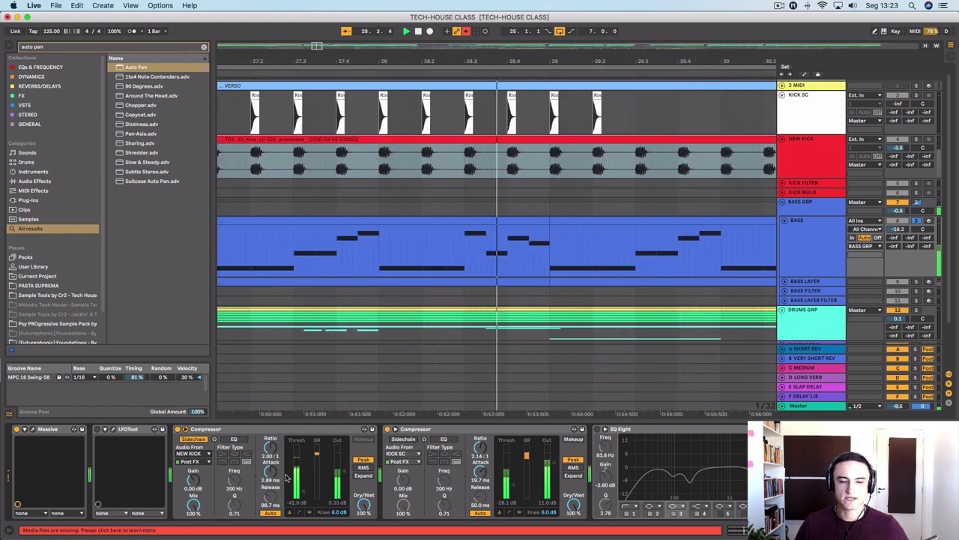
pyautogui.click(206, 454)
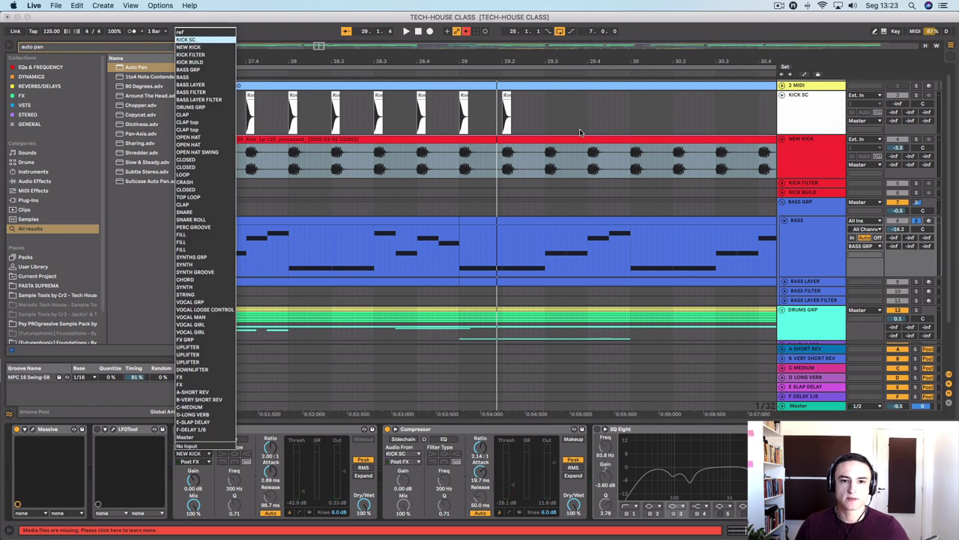
pyautogui.press('Return')
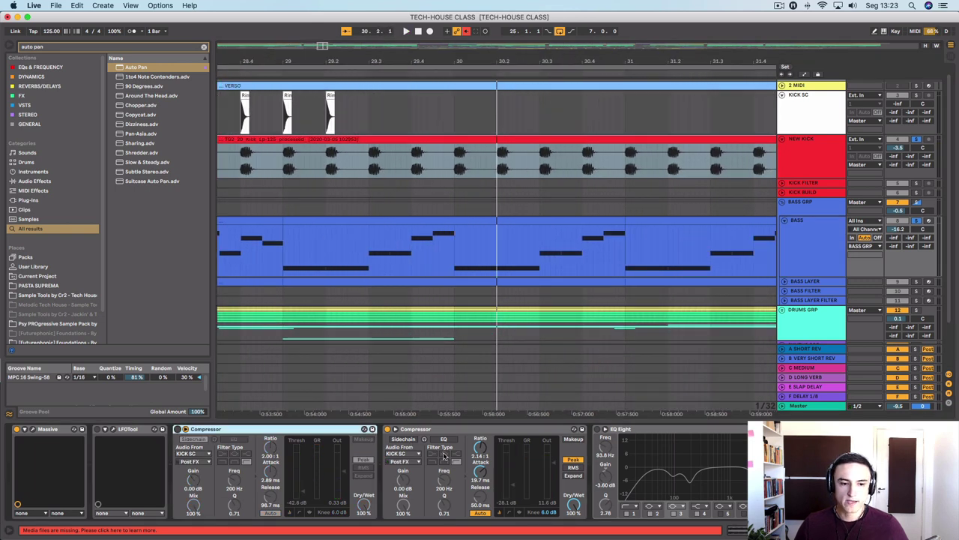
# Open LFOTool on the BASS track, play the loop from bar 25 through it and enlarge the plug-in window.
pyautogui.click(128, 429)
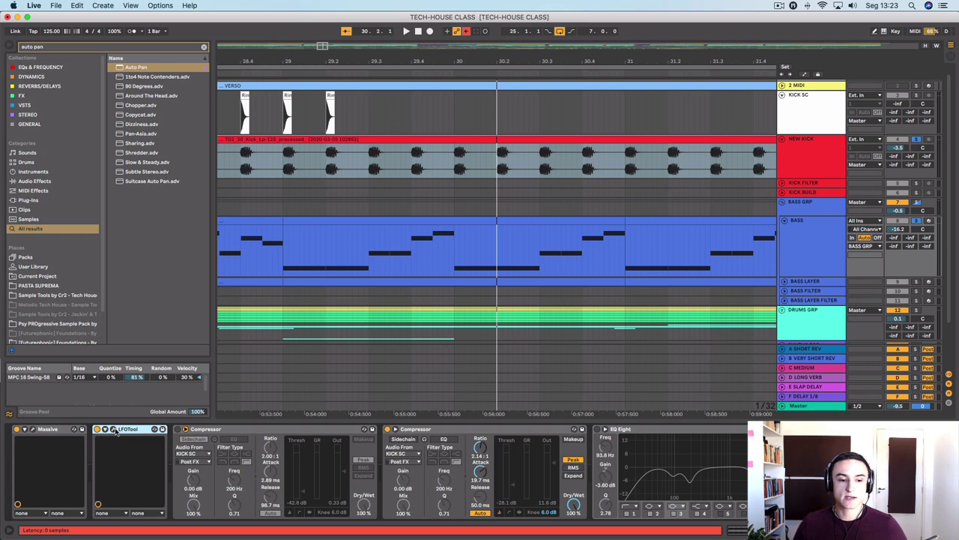
pyautogui.click(113, 430)
pyautogui.moveTo(506, 150); pyautogui.dragTo(431, 105)
pyautogui.press('space')
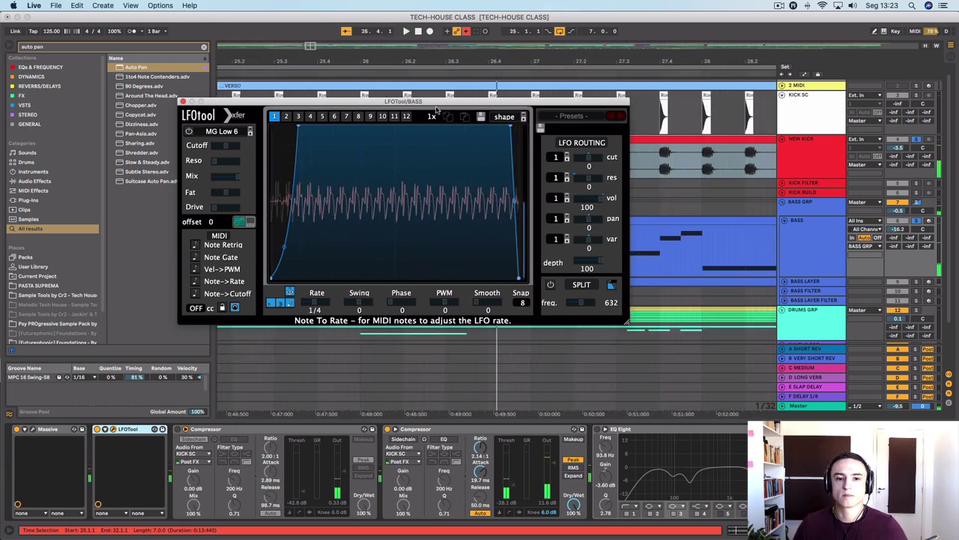
pyautogui.moveTo(628, 324); pyautogui.dragTo(740, 399)
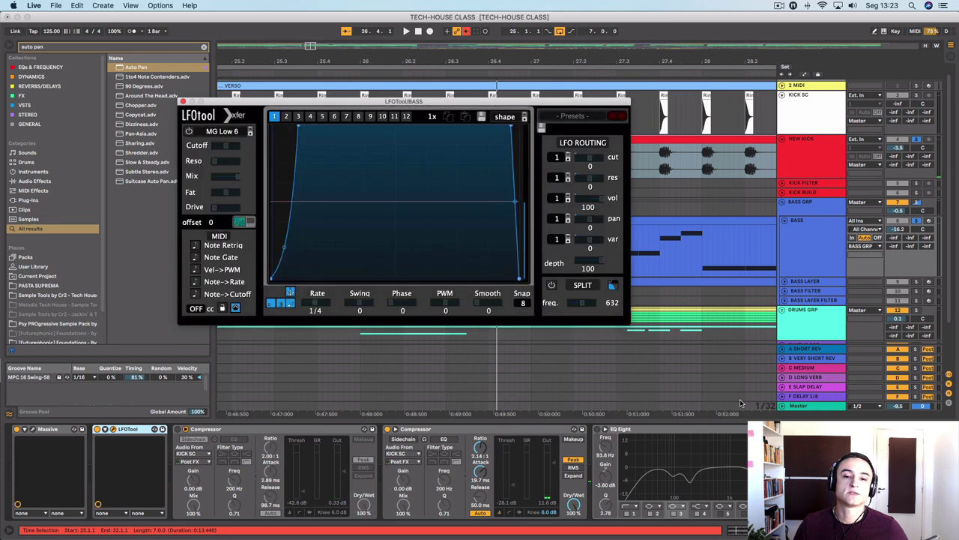
pyautogui.moveTo(508, 106); pyautogui.dragTo(468, 59)
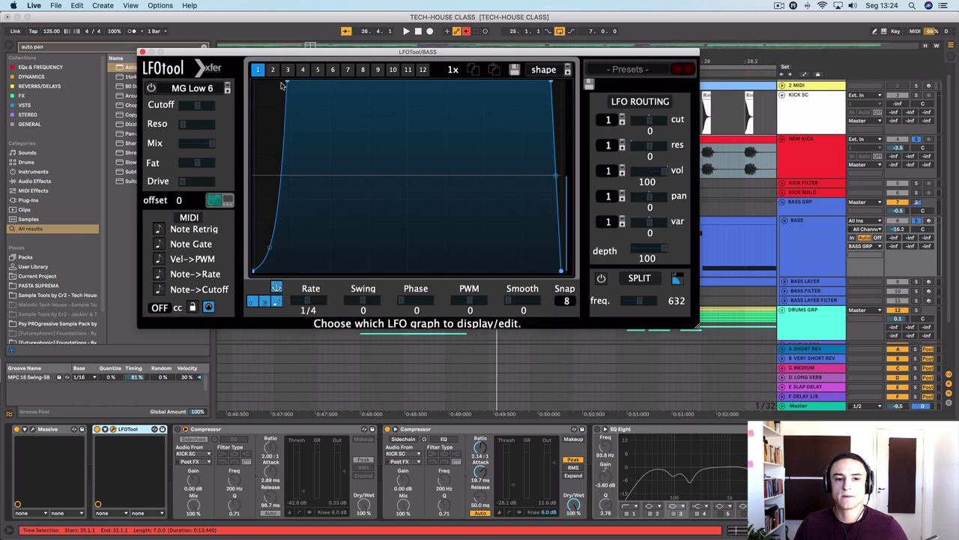
# Stretch the LFO curve's initial rise to nearly half the cycle and bend it much steeper while the loop plays.
pyautogui.moveTo(286, 82); pyautogui.dragTo(400, 81)
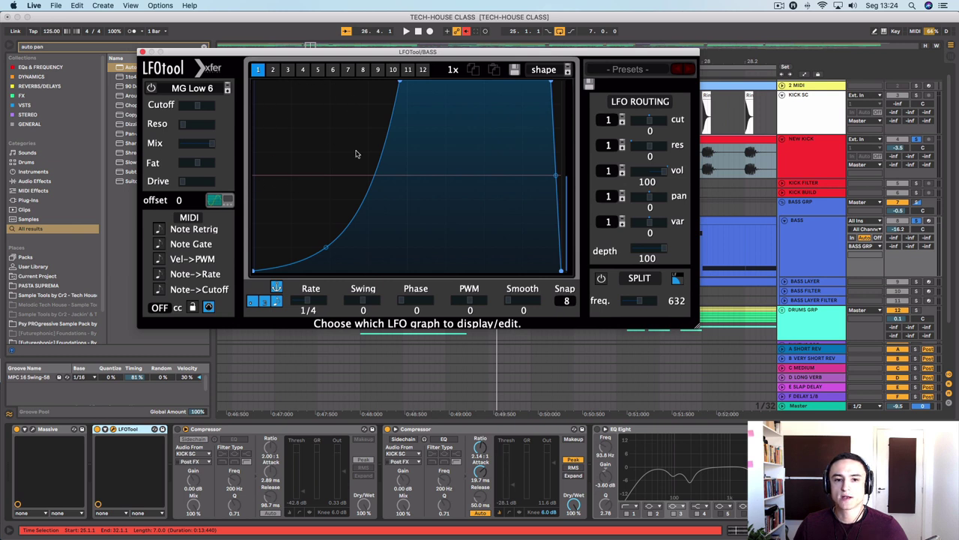
pyautogui.press('space')
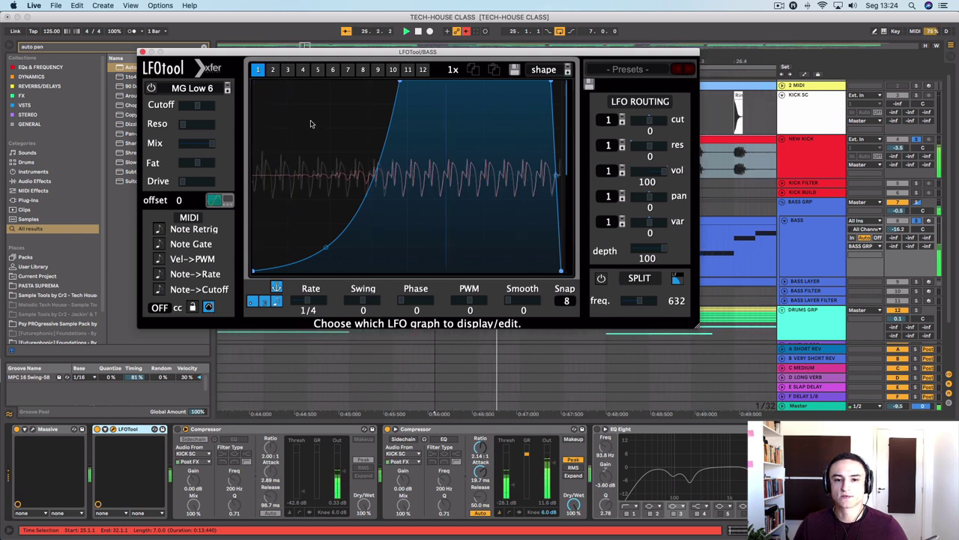
pyautogui.moveTo(325, 248); pyautogui.dragTo(332, 295)
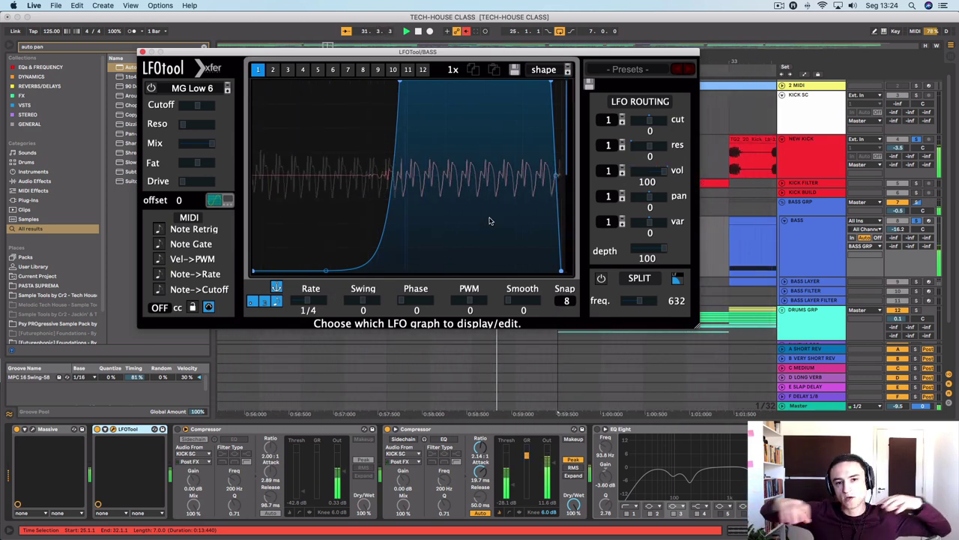
# Pull the LFO curve's first peak back near the cycle start, soften the rise's bend, adjust the final drop and close LFOTool.
pyautogui.moveTo(392, 78); pyautogui.dragTo(296, 80)
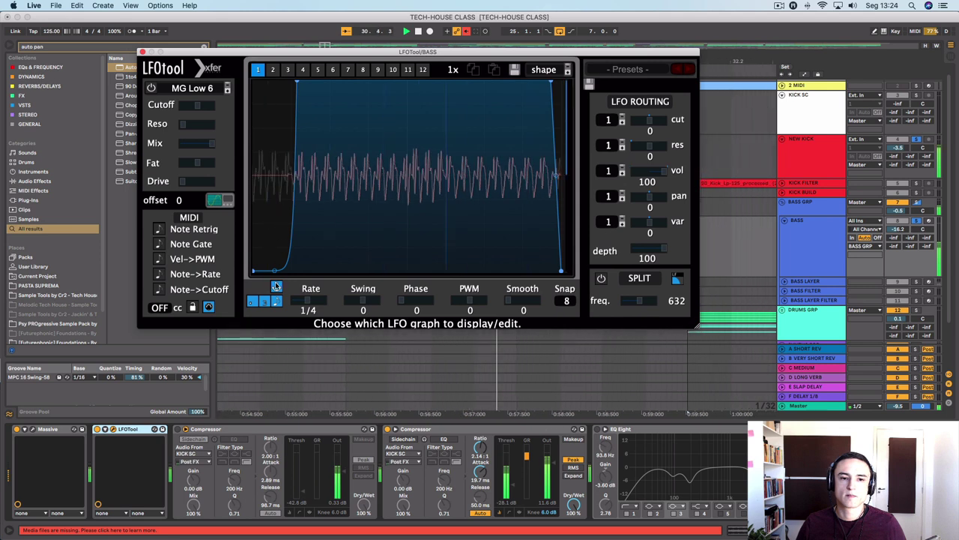
pyautogui.moveTo(274, 253); pyautogui.dragTo(266, 215)
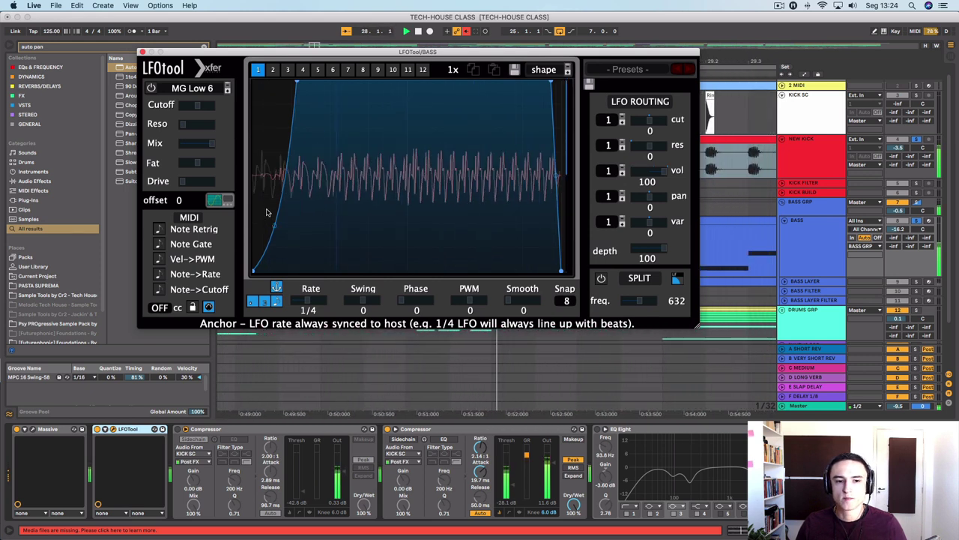
pyautogui.moveTo(295, 80); pyautogui.dragTo(288, 79)
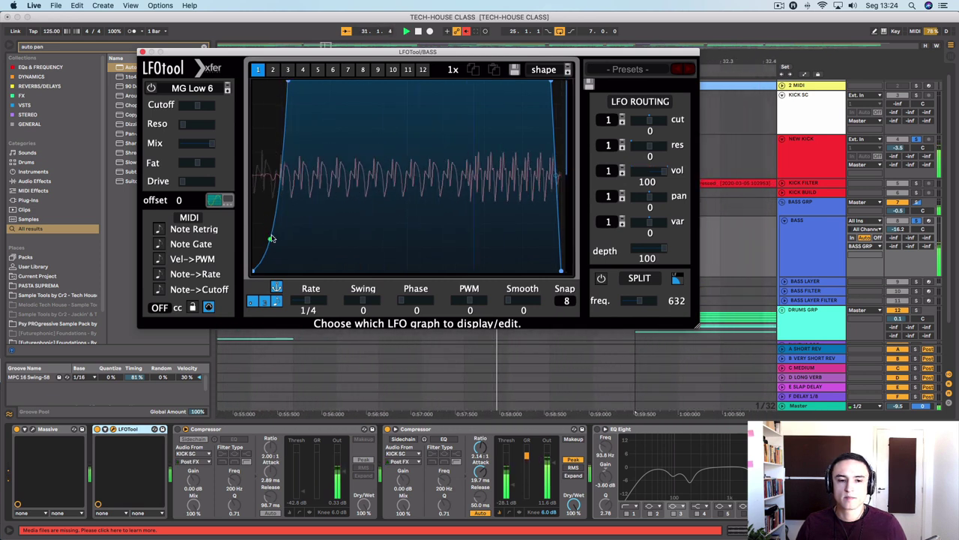
pyautogui.moveTo(288, 82); pyautogui.dragTo(277, 78)
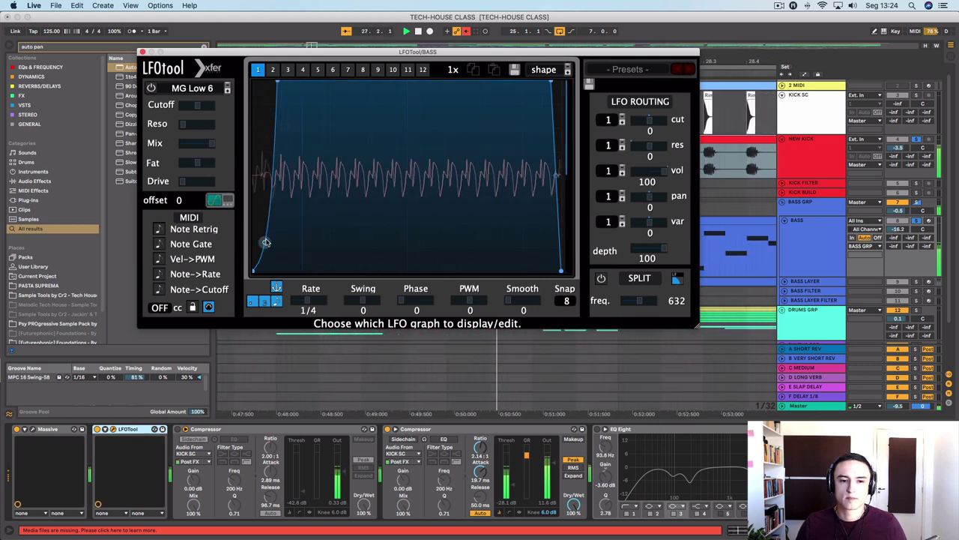
pyautogui.moveTo(278, 83); pyautogui.dragTo(294, 79)
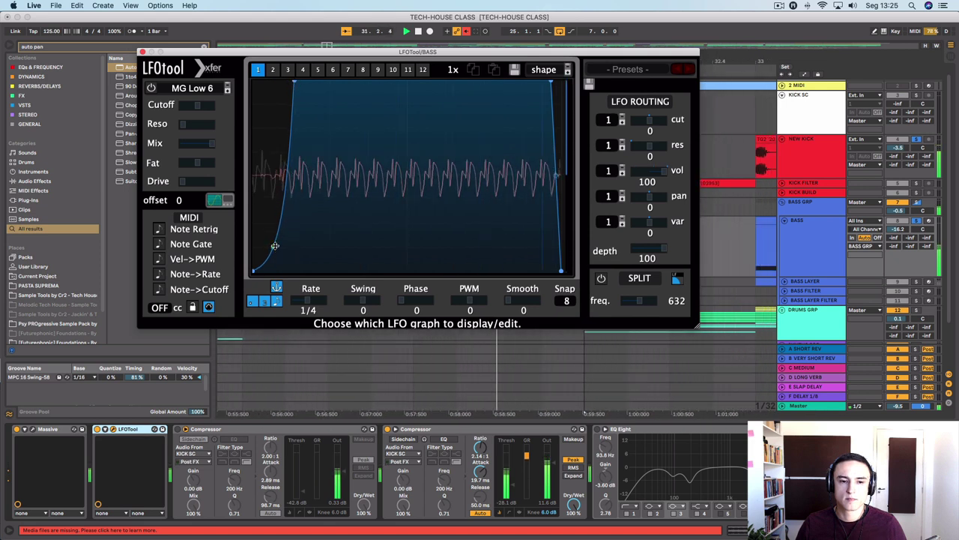
pyautogui.moveTo(296, 81); pyautogui.dragTo(299, 80)
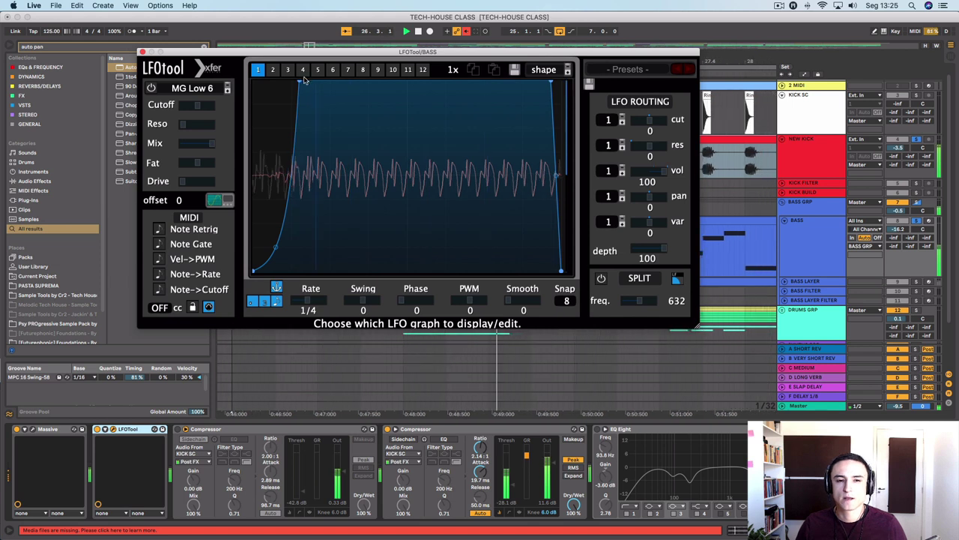
pyautogui.moveTo(302, 79); pyautogui.dragTo(297, 76)
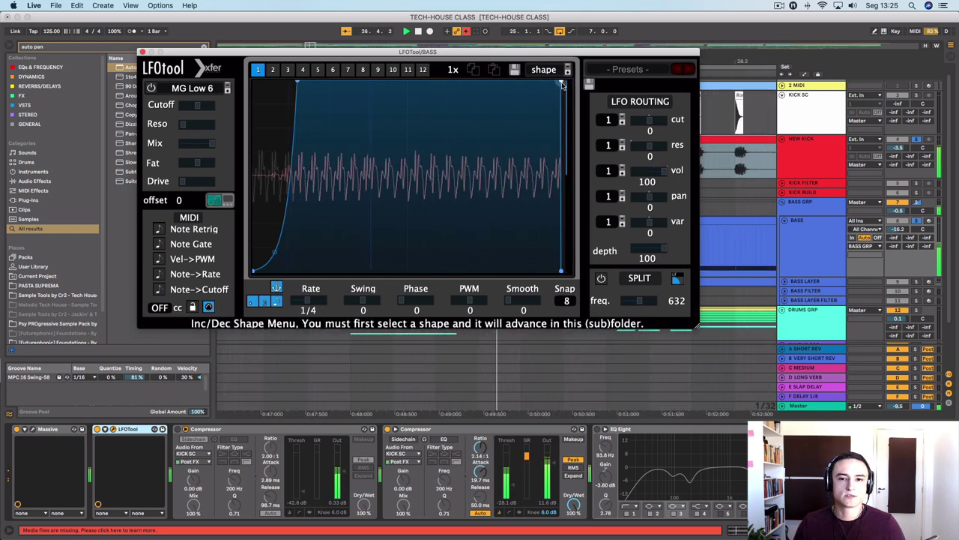
pyautogui.moveTo(561, 84); pyautogui.dragTo(552, 80)
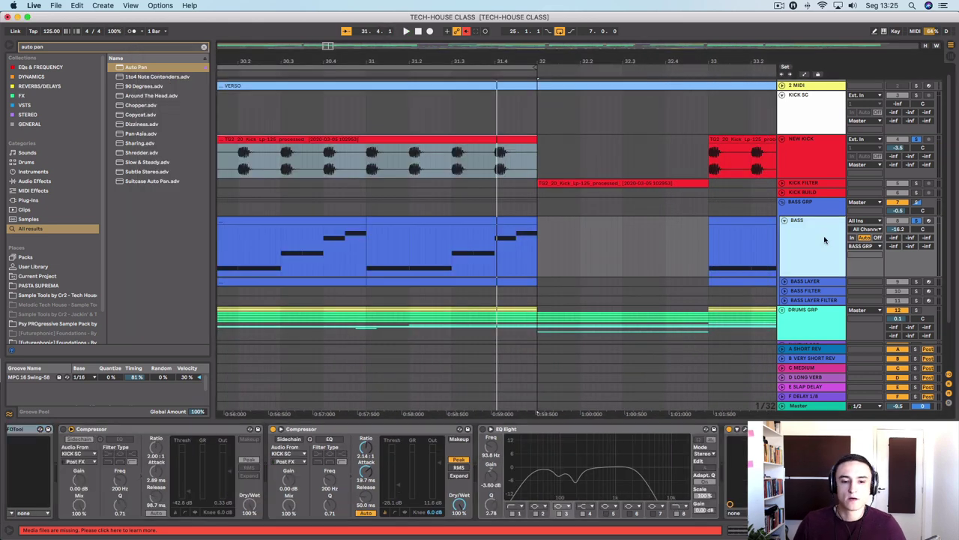
pyautogui.click(143, 52)
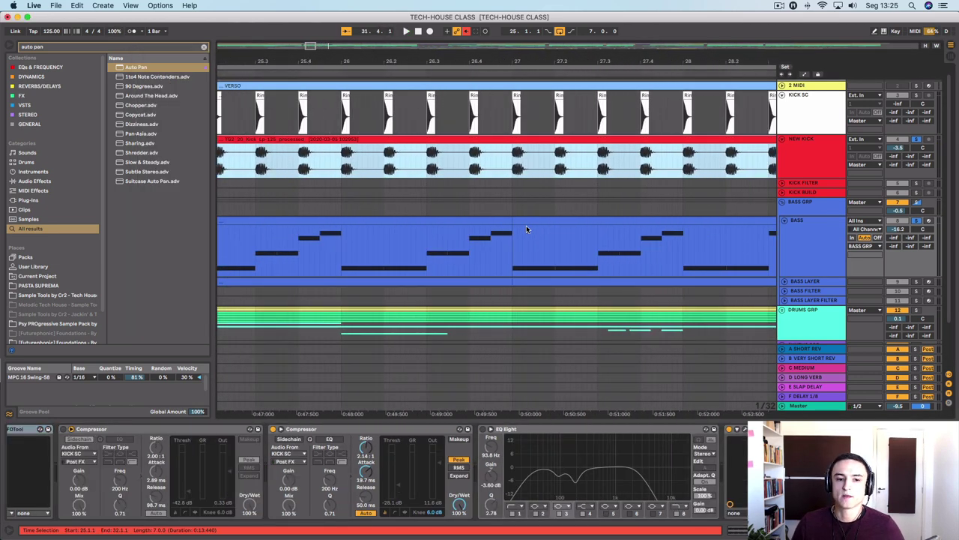
# Select bars 25 to 27 of the BASS track and insert an audio track directly below it.
pyautogui.keyDown('shift'); pyautogui.click(527, 225); pyautogui.keyUp('shift')
pyautogui.click(794, 236)
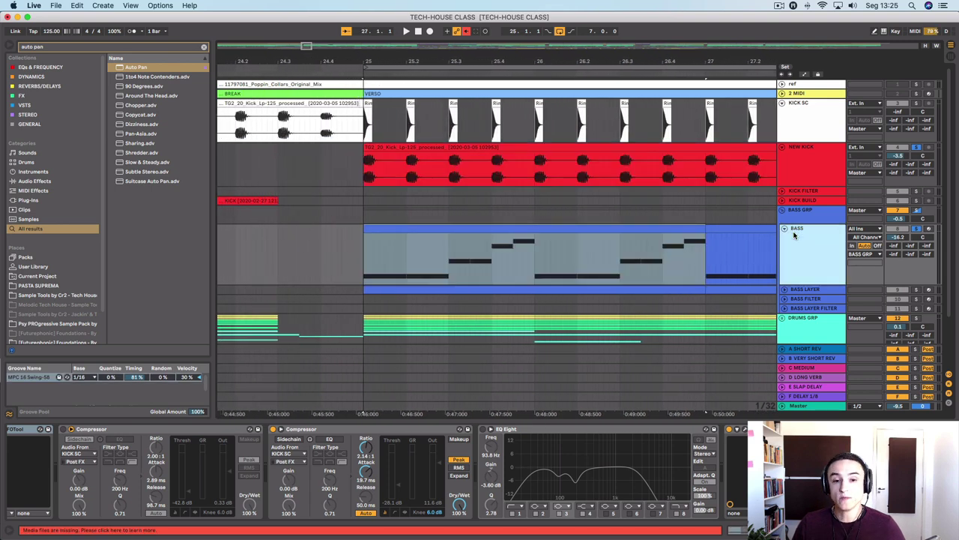
pyautogui.rightClick(795, 236)
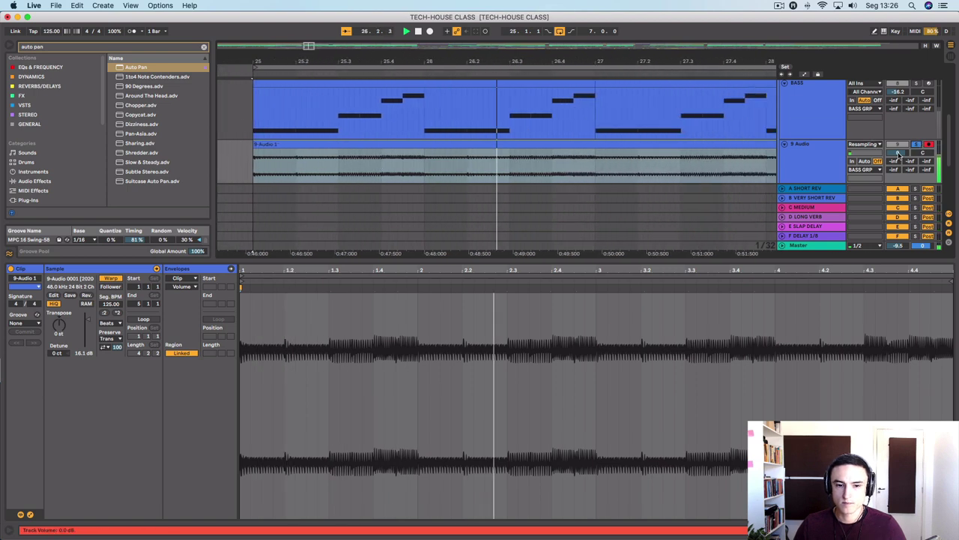
# Play the recorded bass clip on 9 Audio and show its Mixer Track Volume envelope.
pyautogui.click(362, 352)
pyautogui.press('space')
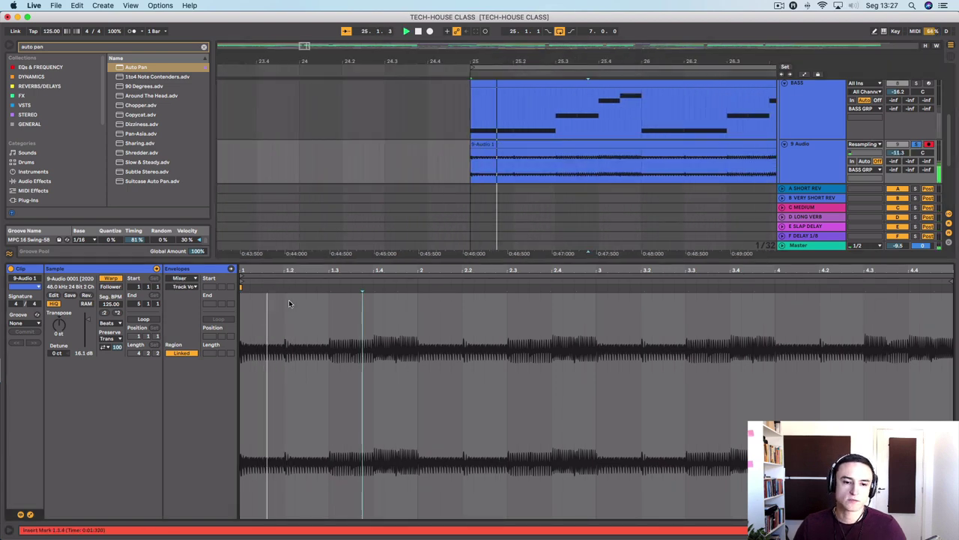
pyautogui.click(175, 280)
pyautogui.click(180, 303)
pyautogui.click(181, 289)
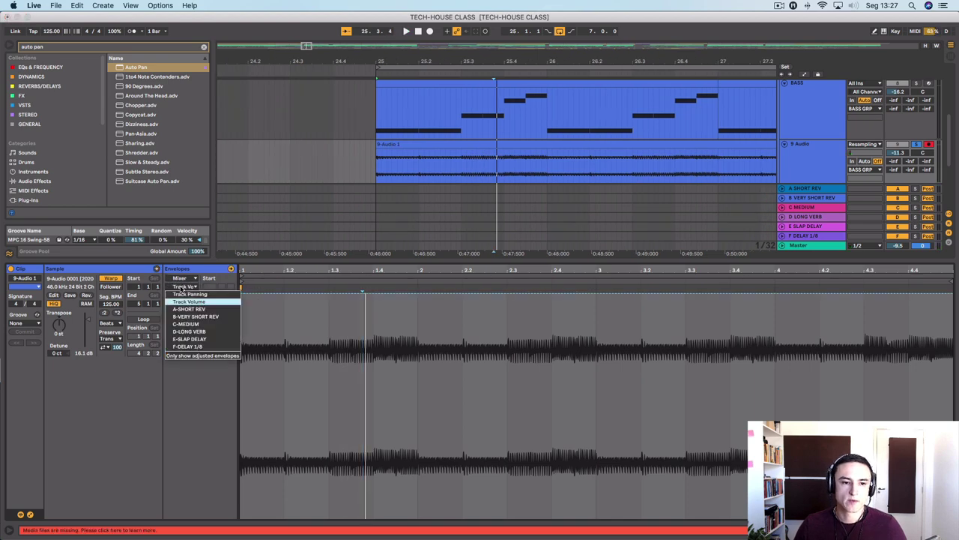
pyautogui.click(187, 302)
# Draw a clip volume rise from silence at the clip start to 100 % at beat 1.2 and bend it into a curve.
pyautogui.click(255, 293)
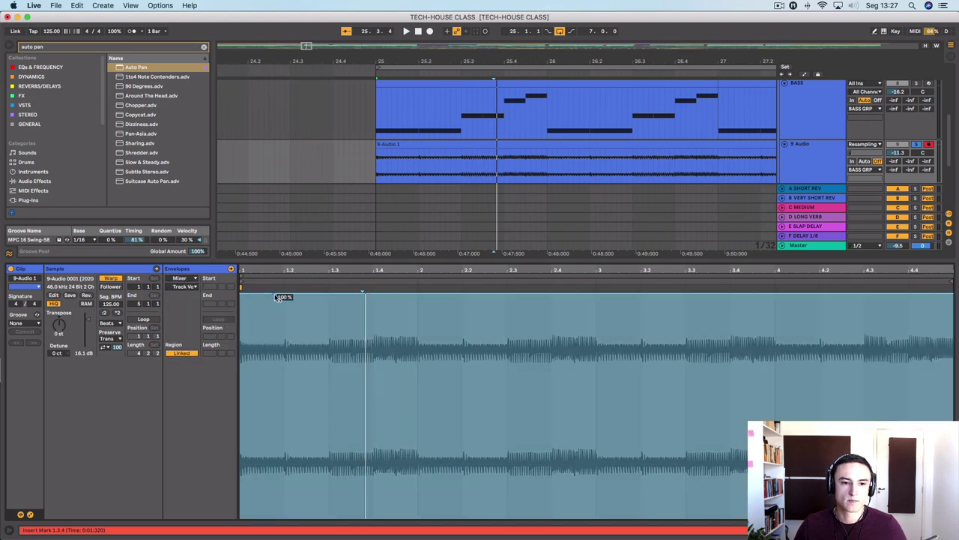
pyautogui.click(283, 297)
pyautogui.moveTo(242, 296); pyautogui.dragTo(241, 511)
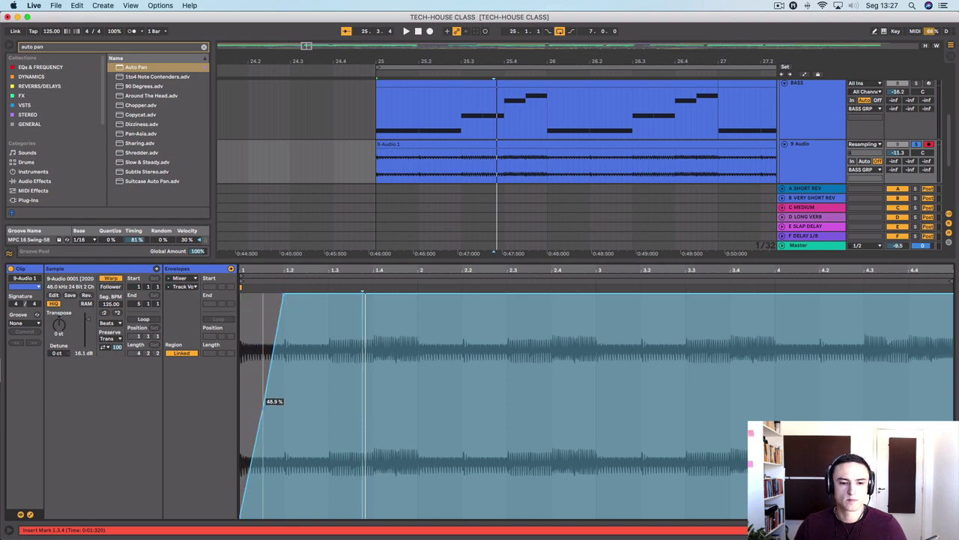
pyautogui.press('space')
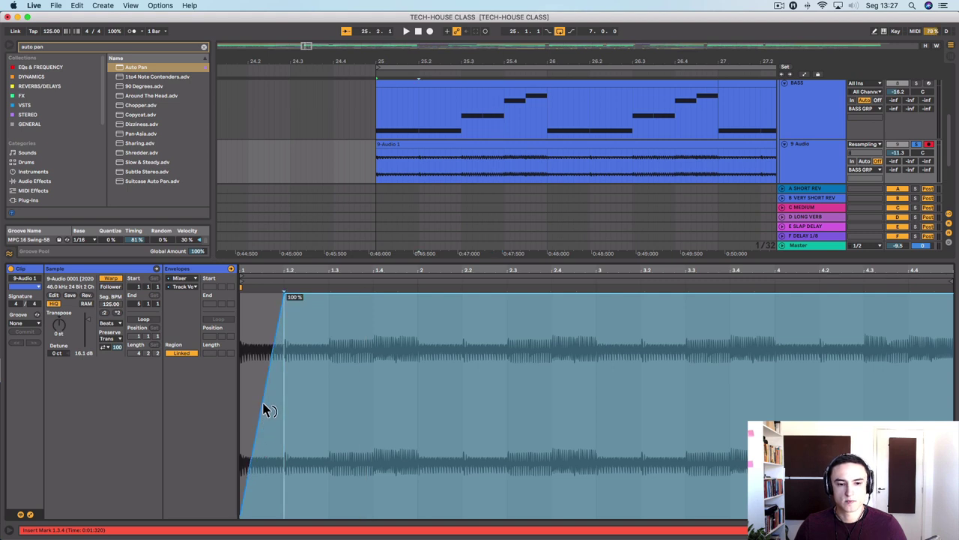
pyautogui.keyDown('alt'); pyautogui.moveTo(266, 410); pyautogui.dragTo(267, 443); pyautogui.keyUp('alt')
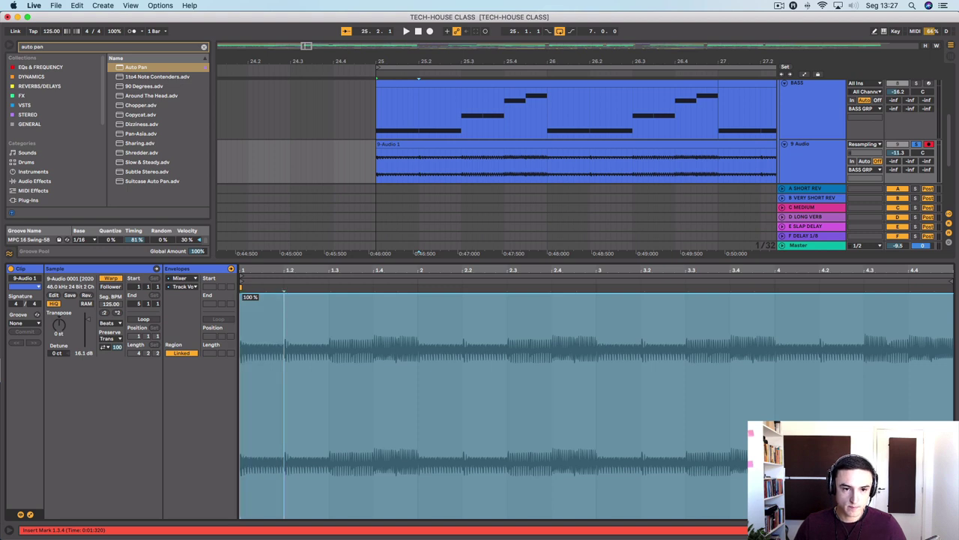
pyautogui.rightClick(257, 307)
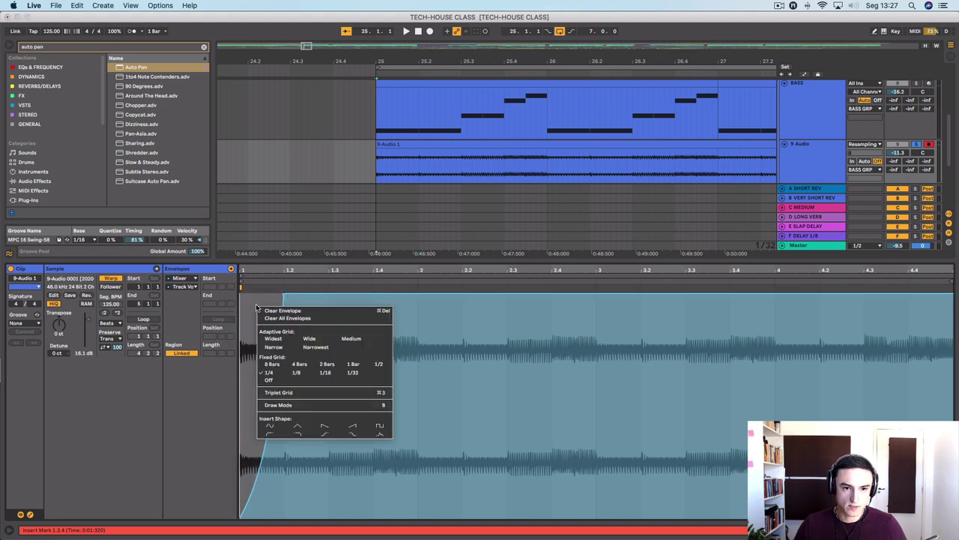
pyautogui.click(277, 298)
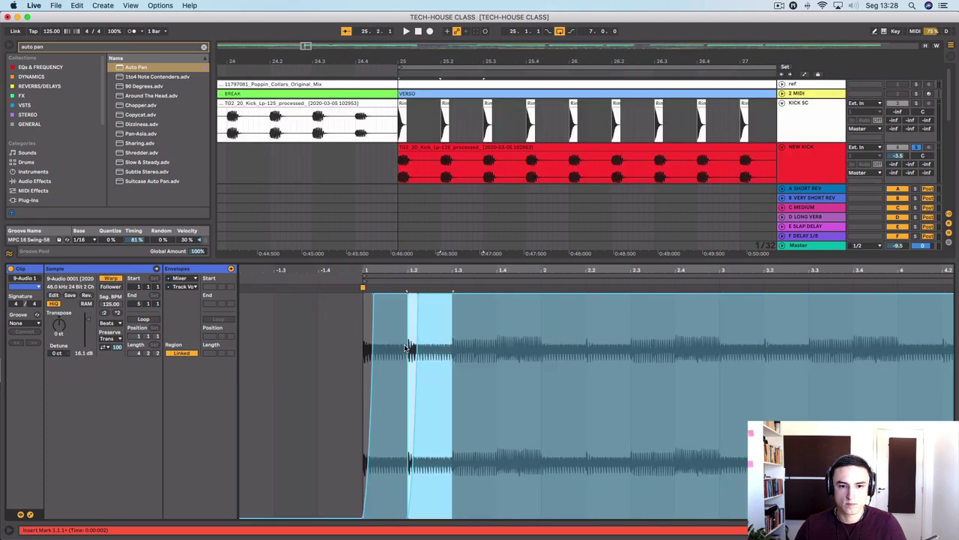
# Duplicate the one-beat volume dip repeatedly along the clip's Track Volume envelope up to bar 8.
pyautogui.press('Right')
pyautogui.press('Right')
pyautogui.press('Right')
pyautogui.press('Right')
pyautogui.press('Right')
pyautogui.press('Right')
pyautogui.press('Right')
pyautogui.press('Right')
pyautogui.press('Right')
pyautogui.press('Right')
pyautogui.press('Right')
pyautogui.press('Right')
pyautogui.press('Right')
pyautogui.press('Right')
pyautogui.press('Right')
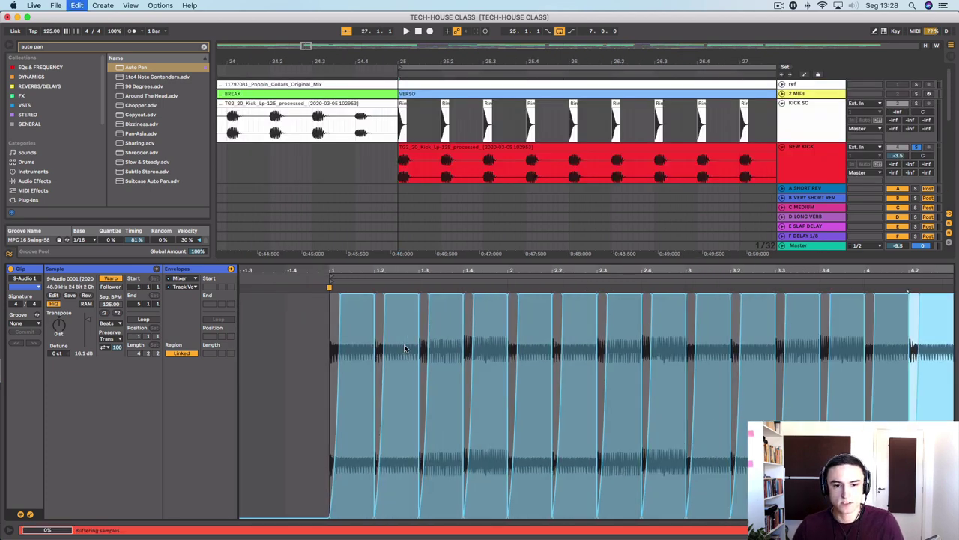
pyautogui.press('Left')
pyautogui.press('Left')
pyautogui.press('Left')
pyautogui.press('Left')
pyautogui.press('Left')
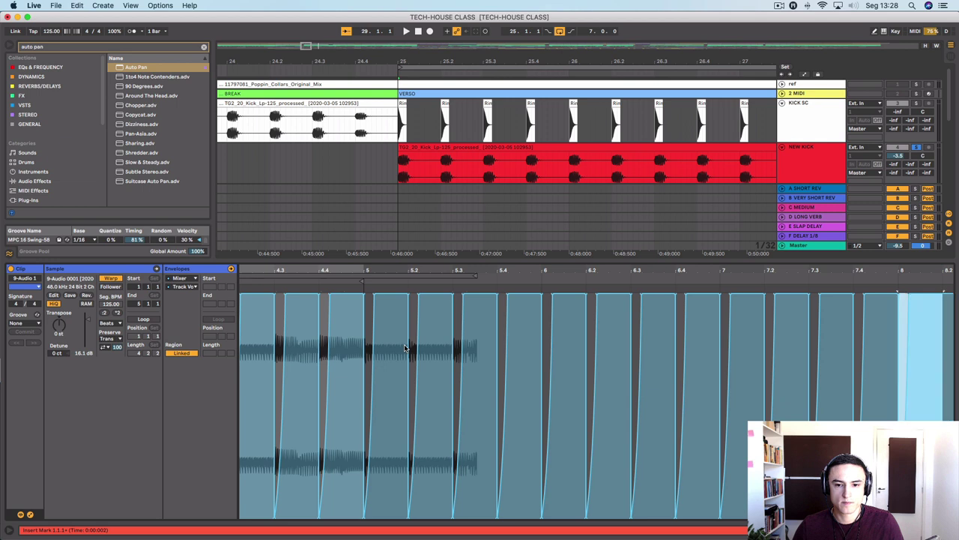
# Undo the surplus envelope duplicates back to the dip that starts at beat 5.4.
pyautogui.press('Left')
pyautogui.press('Left')
pyautogui.press('Left')
pyautogui.press('Left')
pyautogui.press('Left')
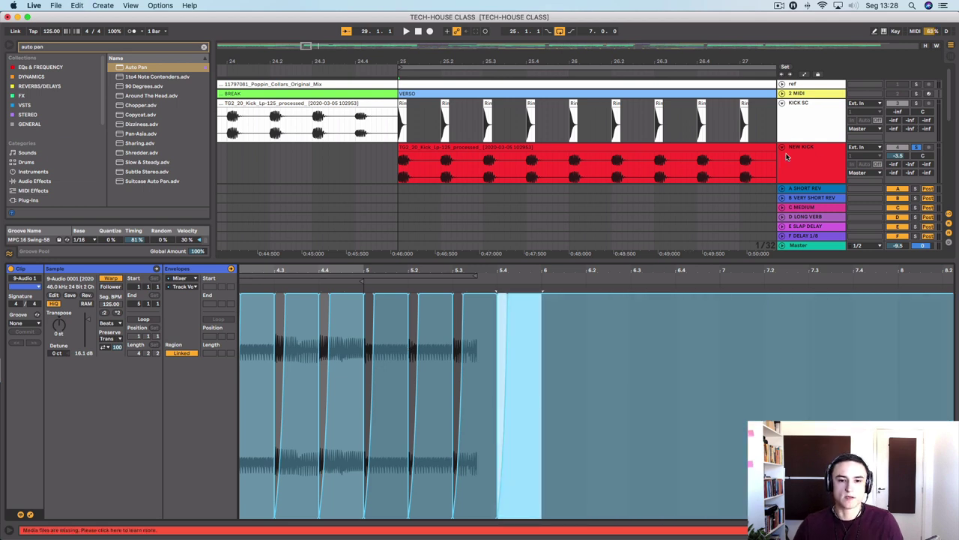
# Bring the 9 Audio track into view and play its bass clip with the repeated volume dips.
pyautogui.scroll(-5, 786, 156)
pyautogui.scroll(-3, 803, 156)
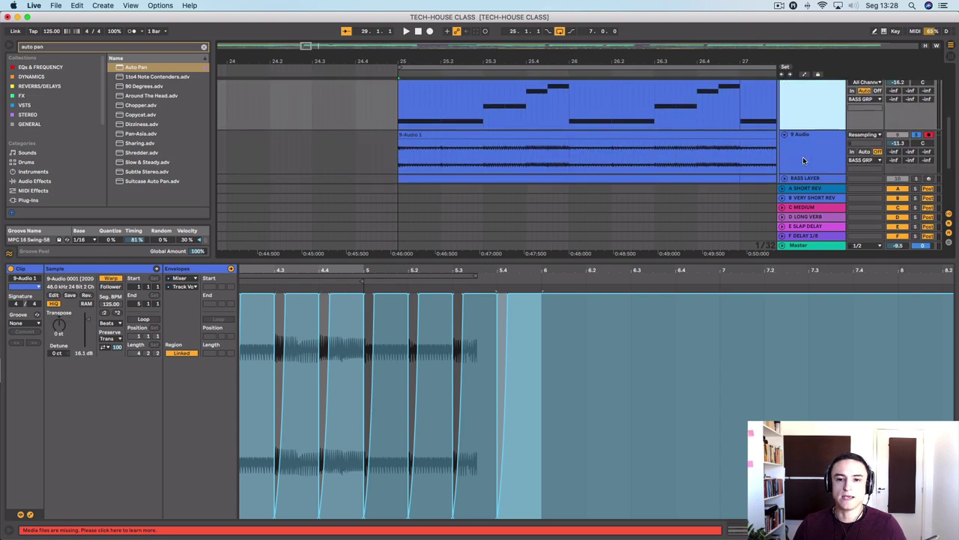
pyautogui.hscroll(-4, 433, 373)
pyautogui.press('space')
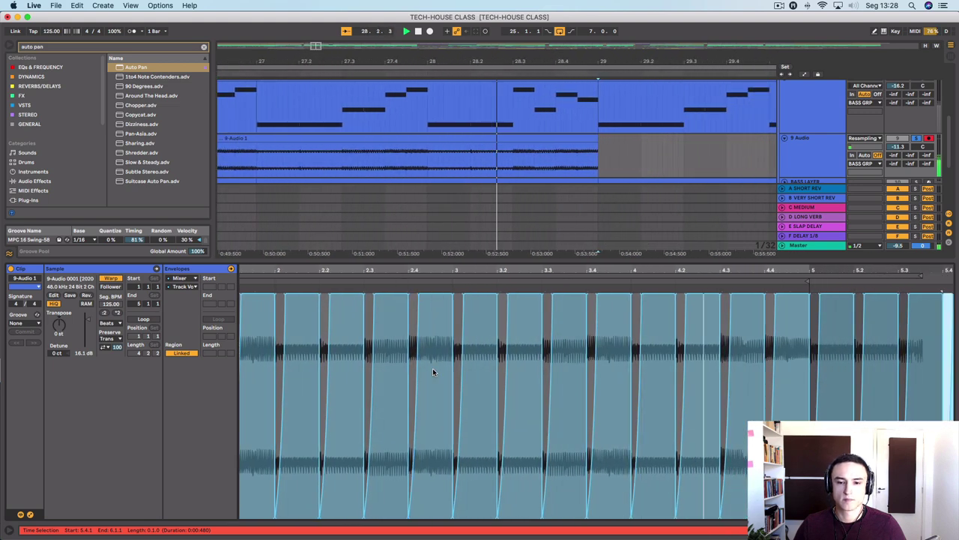
# Delete the 9 Audio track and replace the Auto Pan at the end of the BASS chain with a fresh default Auto Pan.
pyautogui.click(796, 167)
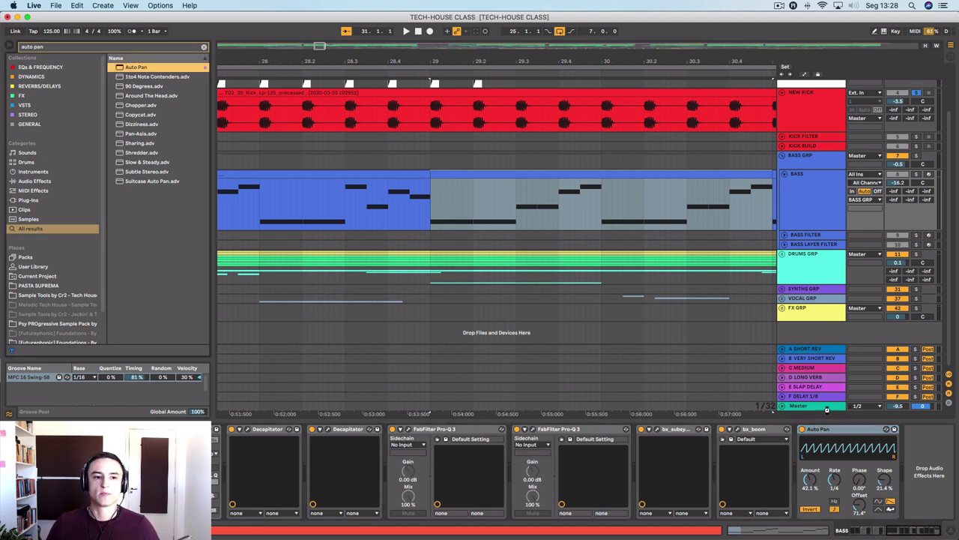
pyautogui.press('Return')
pyautogui.click(819, 432)
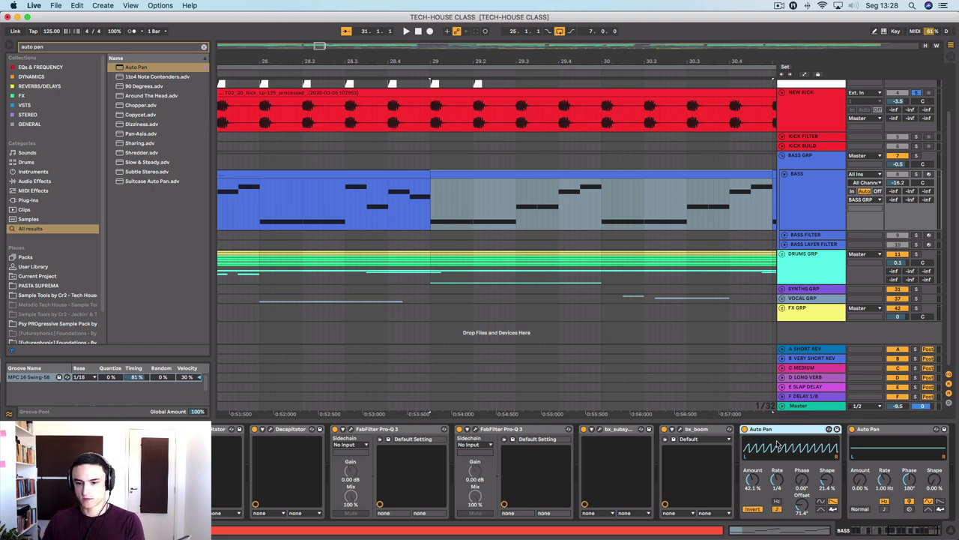
pyautogui.press('Delete')
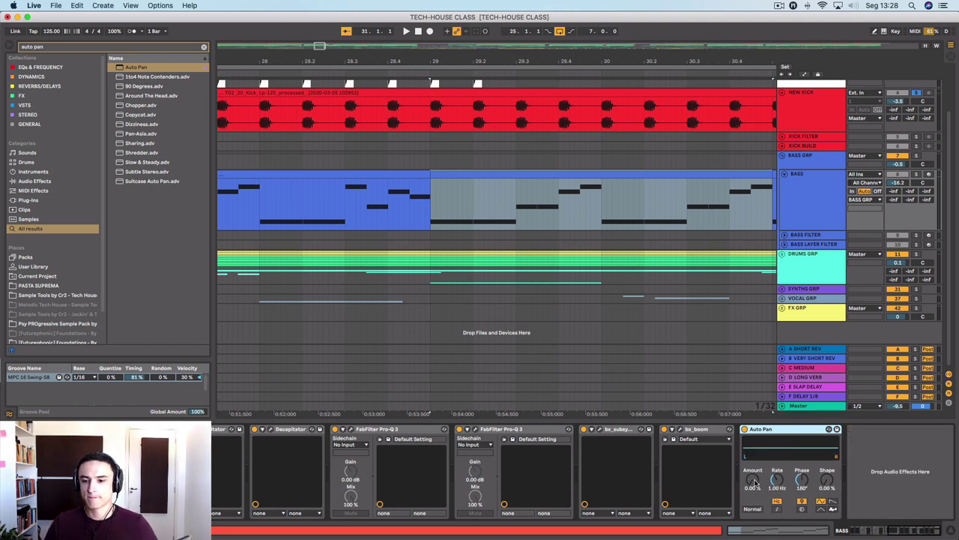
# Set Auto Pan to Amount 100 %, a synced Rate of 1/4 and Phase 0°, with an inverted saw waveform.
pyautogui.moveTo(754, 481); pyautogui.dragTo(754, 419)
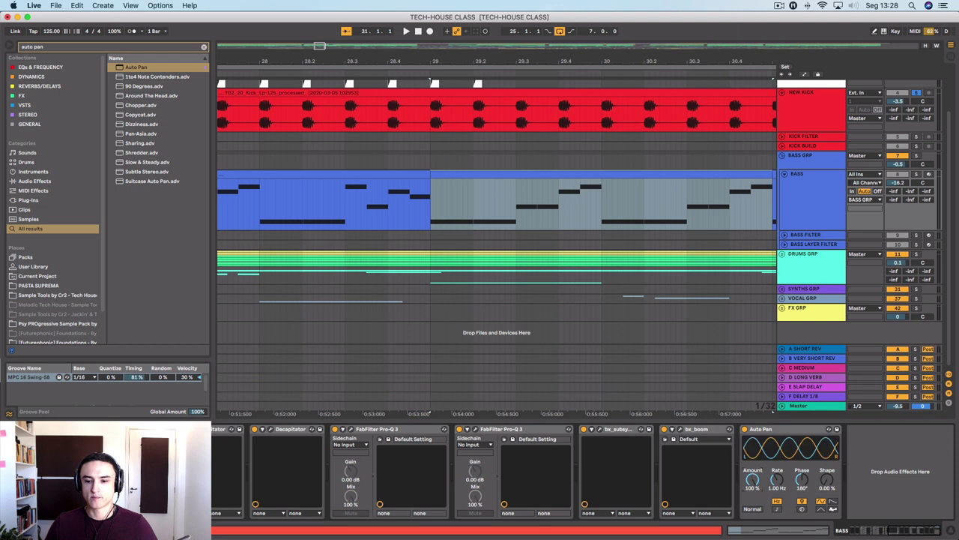
pyautogui.moveTo(777, 482); pyautogui.dragTo(802, 494)
pyautogui.click(777, 509)
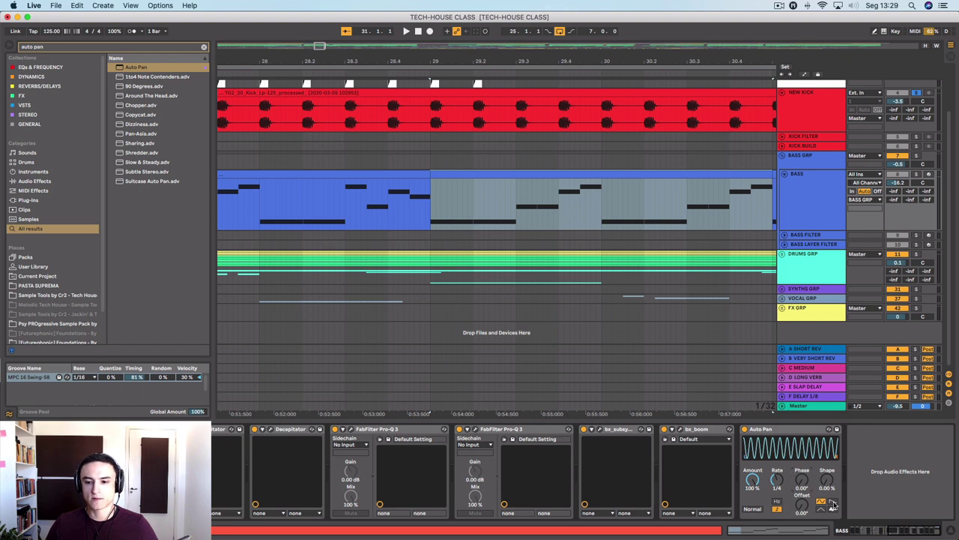
pyautogui.click(832, 503)
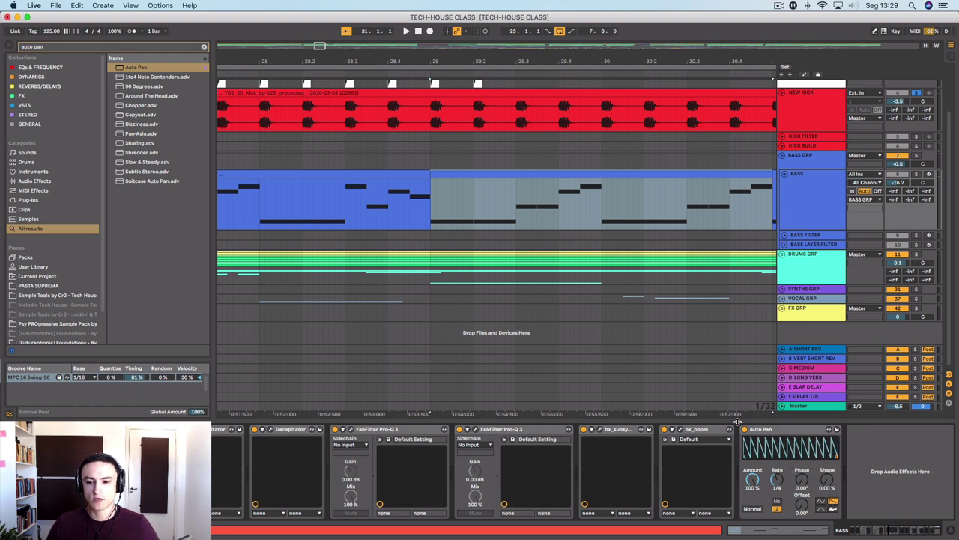
pyautogui.click(750, 509)
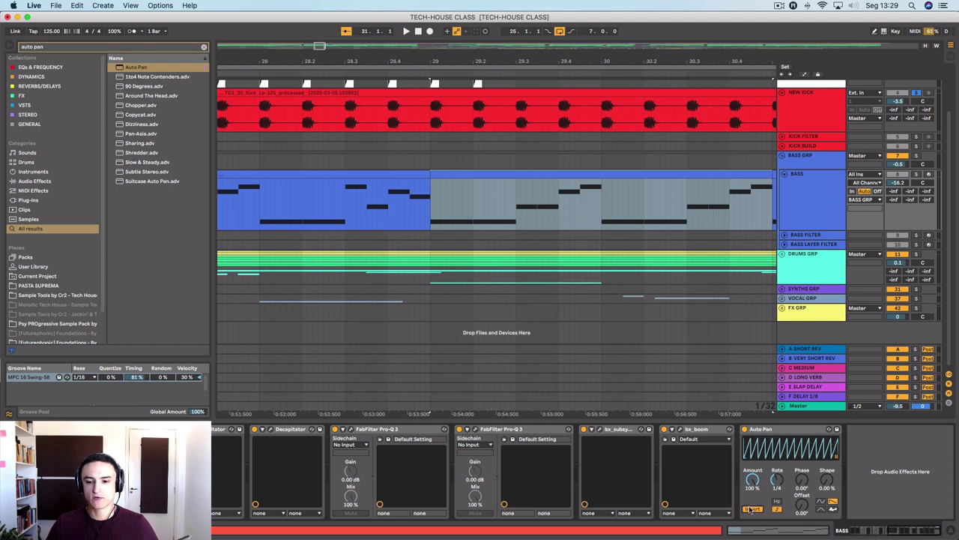
# Play the BASS track soloed and set Auto Pan's Amount to 52.4 % and Shape to 31.0 %.
pyautogui.press('space')
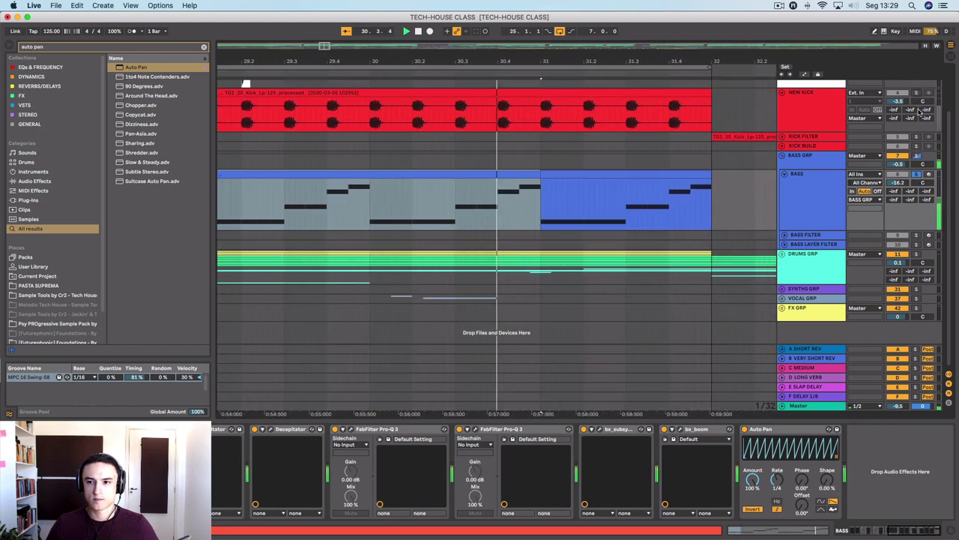
pyautogui.click(793, 201)
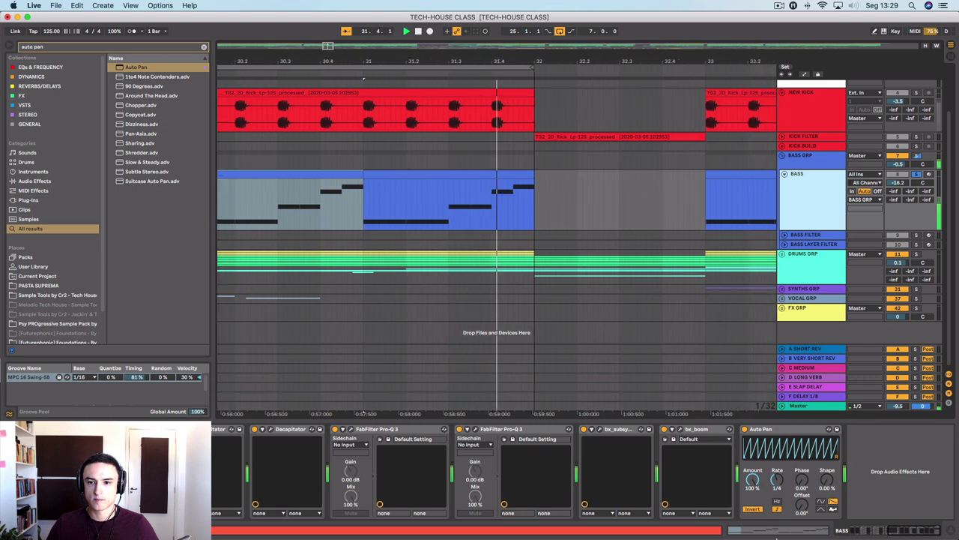
pyautogui.moveTo(753, 480); pyautogui.dragTo(753, 503)
pyautogui.moveTo(827, 479)
pyautogui.mouseDown()
pyautogui.moveTo(827, 454)
pyautogui.moveTo(826, 465)
pyautogui.mouseUp()
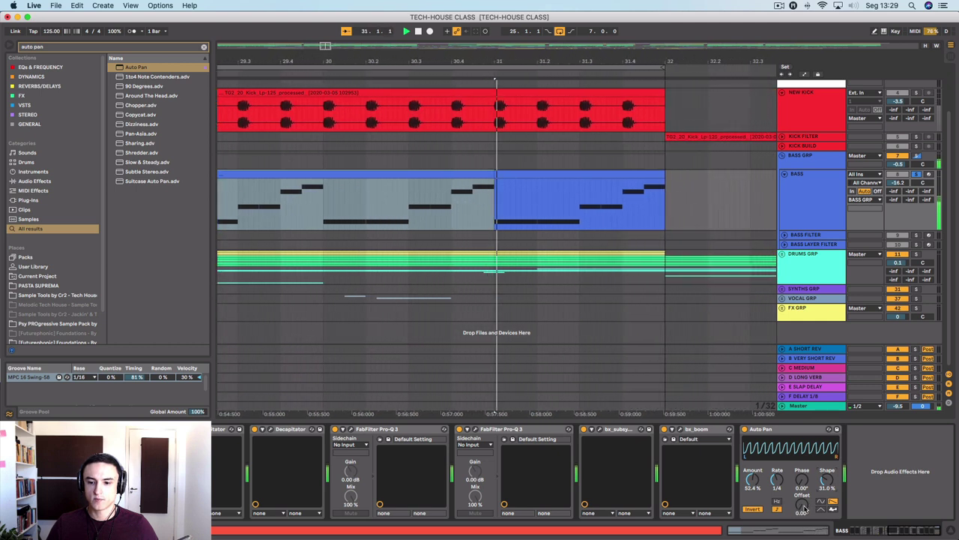
# Try Auto Pan Offsets of 62.9°, 17.1° and 114° during playback and return the Offset to 0°.
pyautogui.moveTo(802, 510); pyautogui.dragTo(802, 490)
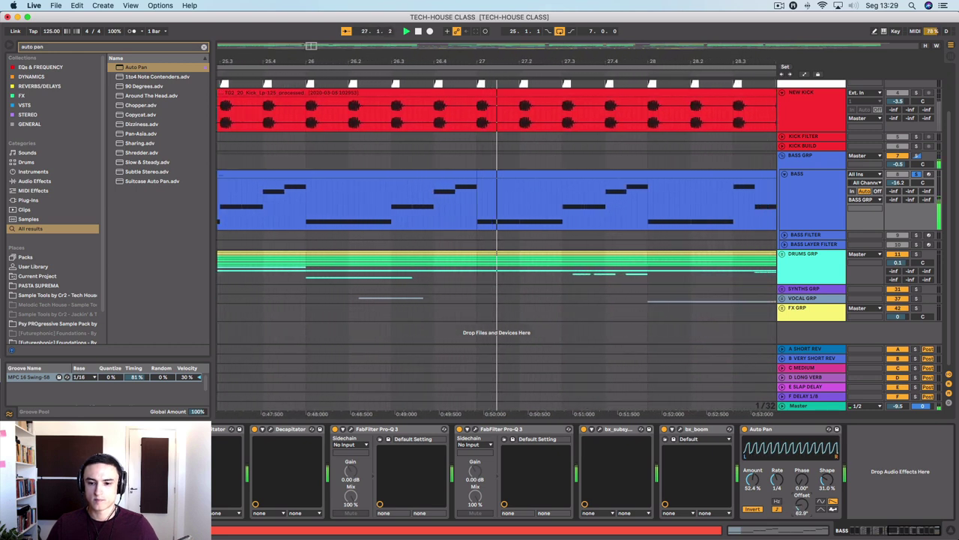
pyautogui.moveTo(802, 490); pyautogui.dragTo(802, 504)
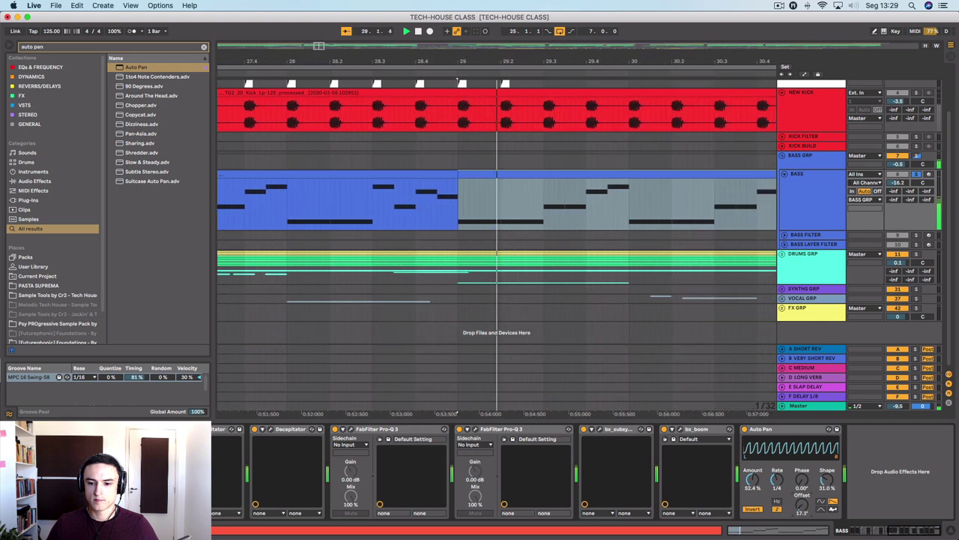
pyautogui.moveTo(802, 504); pyautogui.dragTo(802, 501)
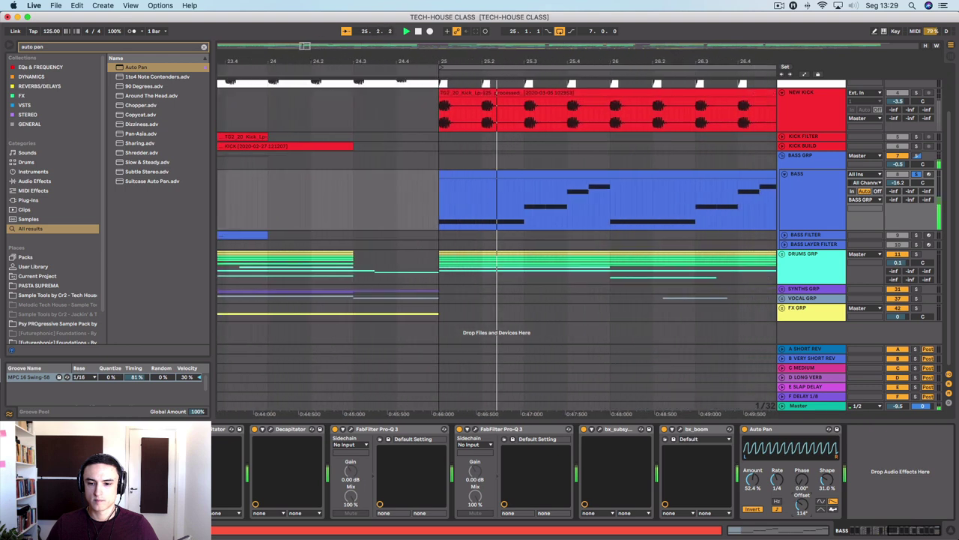
pyautogui.moveTo(802, 500); pyautogui.dragTo(802, 504)
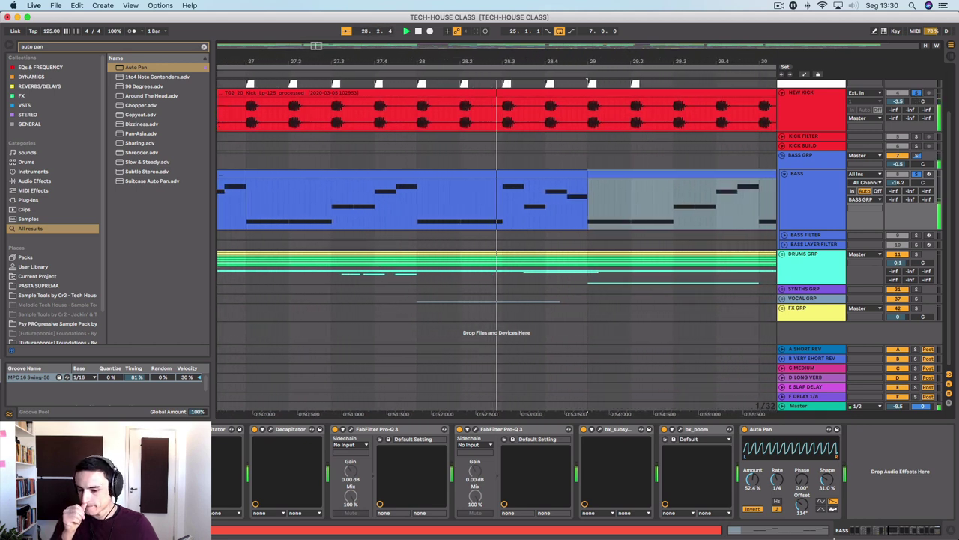
pyautogui.moveTo(799, 500); pyautogui.dragTo(799, 529)
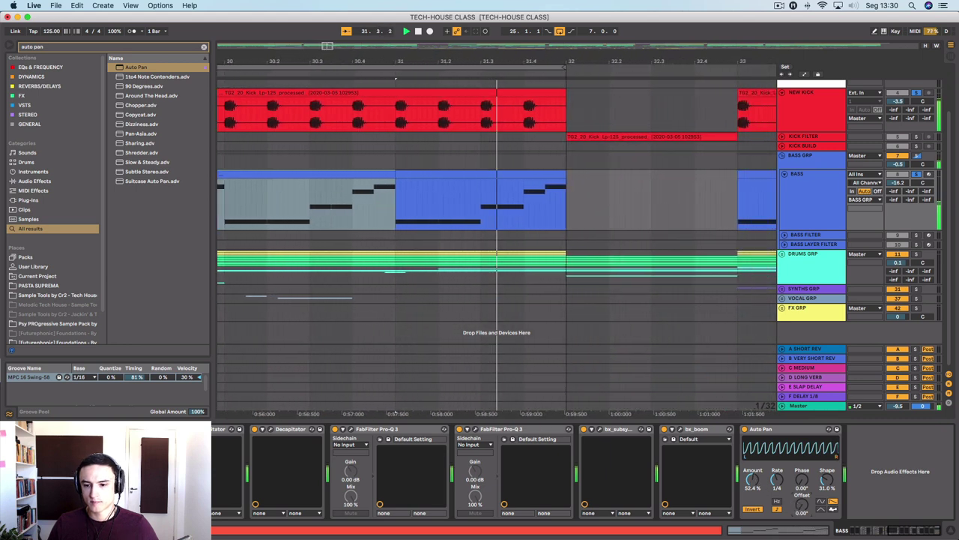
# Lower Auto Pan's Amount to 31.7 %, switch its waveform to sine and set Shape to 0 %.
pyautogui.moveTo(753, 480); pyautogui.dragTo(753, 495)
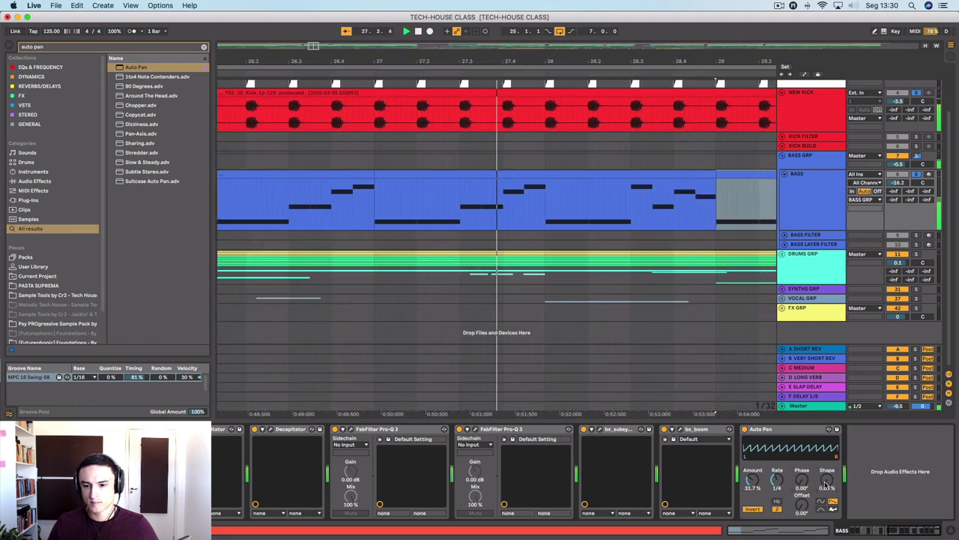
pyautogui.click(822, 502)
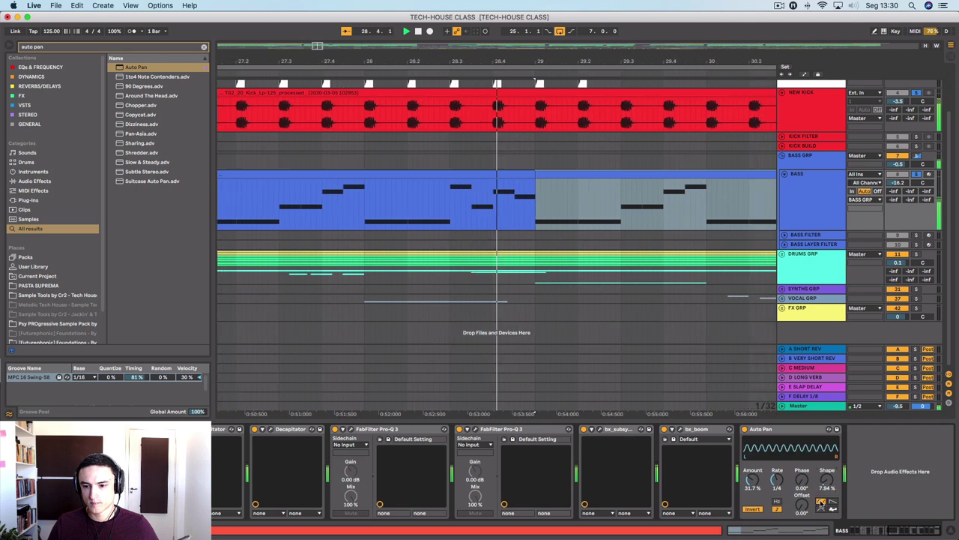
pyautogui.moveTo(831, 485); pyautogui.dragTo(831, 459)
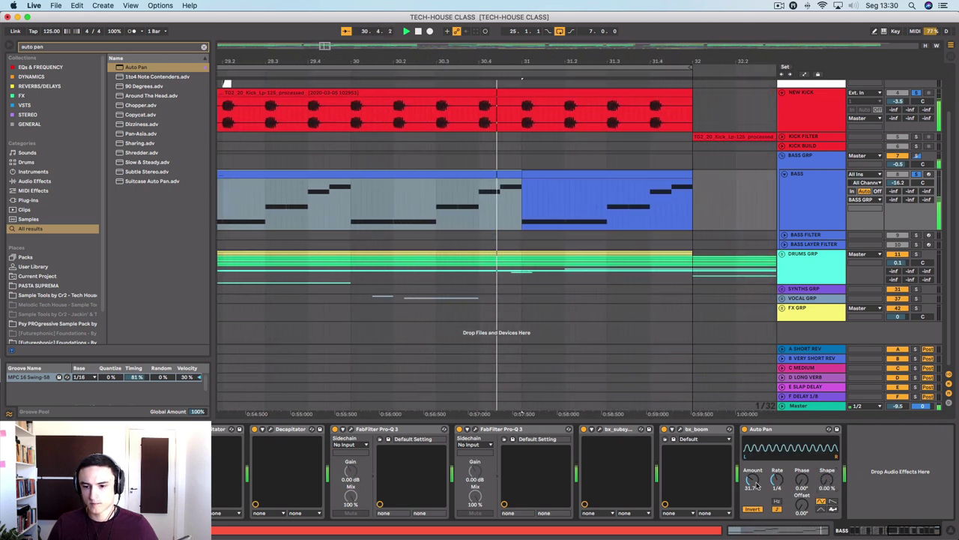
# Try Auto Pan Amounts of 100 % and 38.1 %, settling on 74.6 % with the waveform set from Invert to Normal.
pyautogui.moveTo(753, 479); pyautogui.dragTo(752, 442)
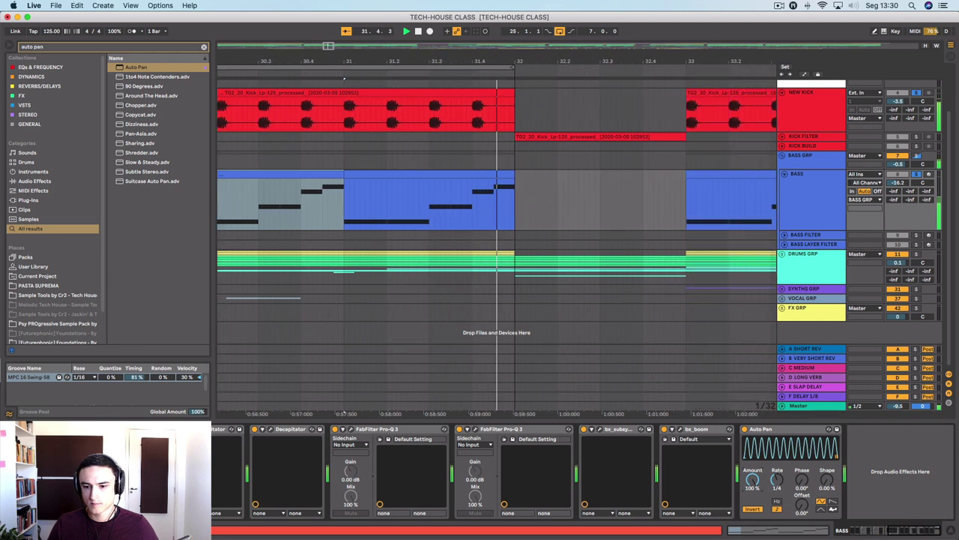
pyautogui.moveTo(752, 479); pyautogui.dragTo(752, 512)
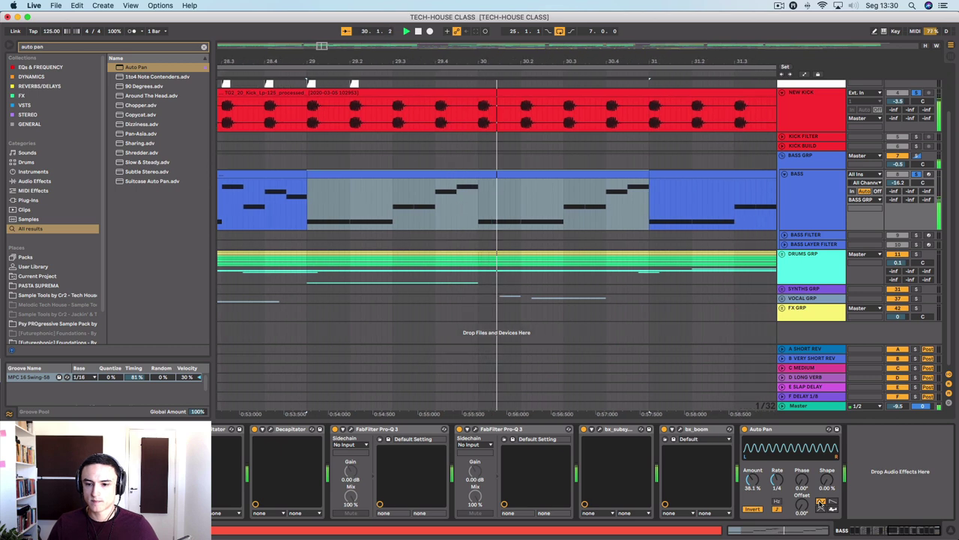
pyautogui.click(752, 509)
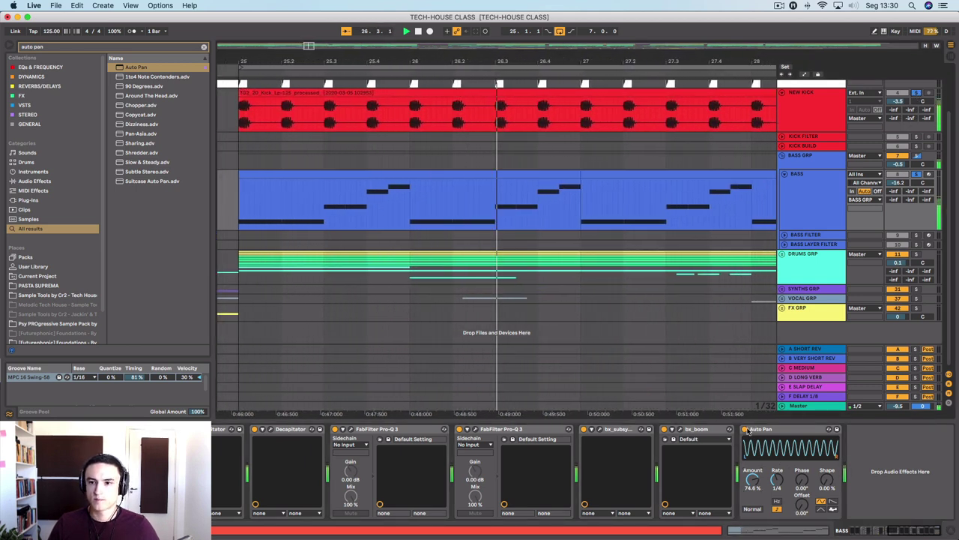
# Deactivate Auto Pan, reactivate the first Compressor in the BASS chain and audition the bass with the kick.
pyautogui.press('0')
pyautogui.hscroll(-10, 734, 502)
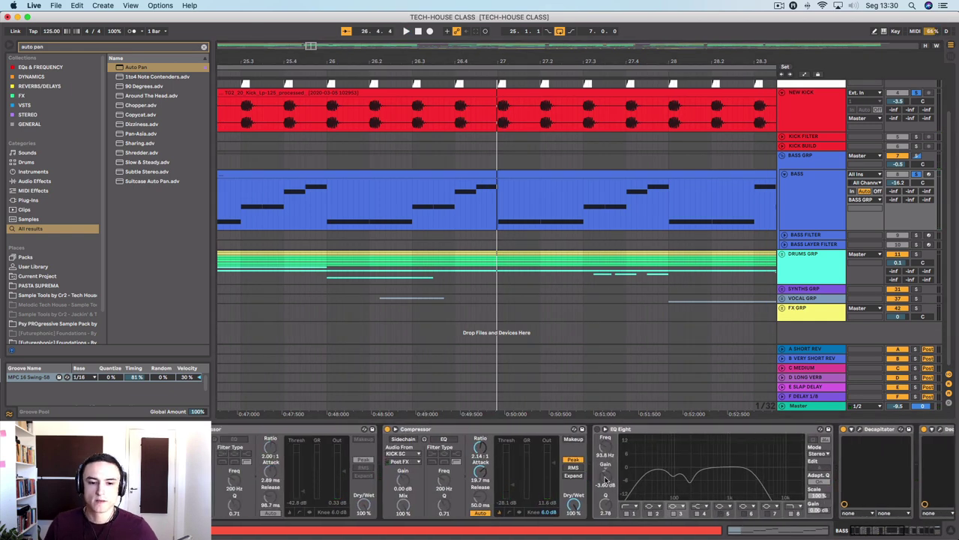
pyautogui.press('0')
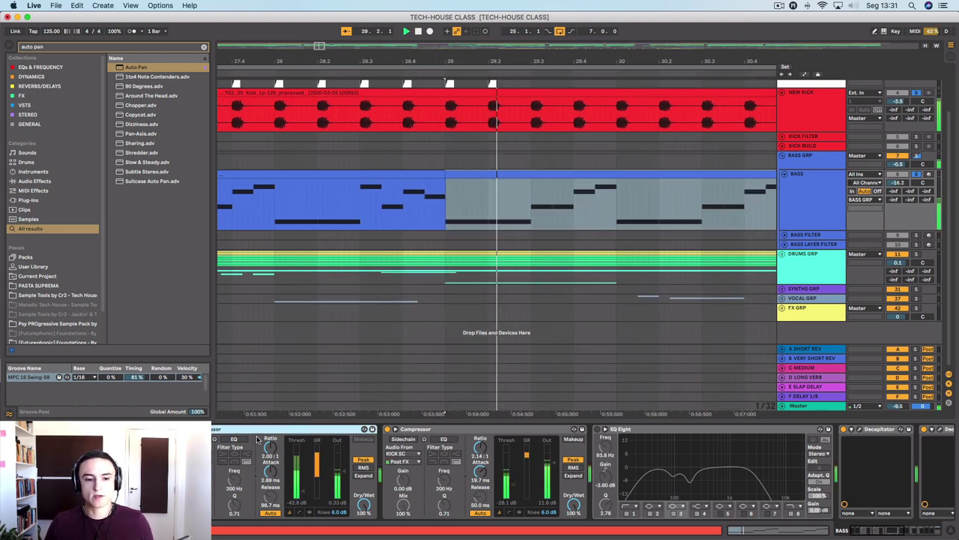
pyautogui.press('space')
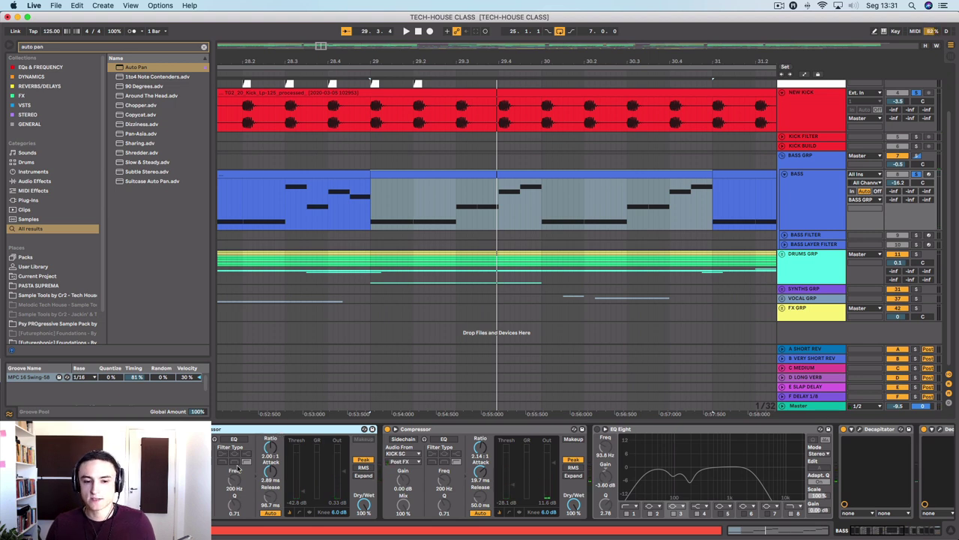
pyautogui.press('space')
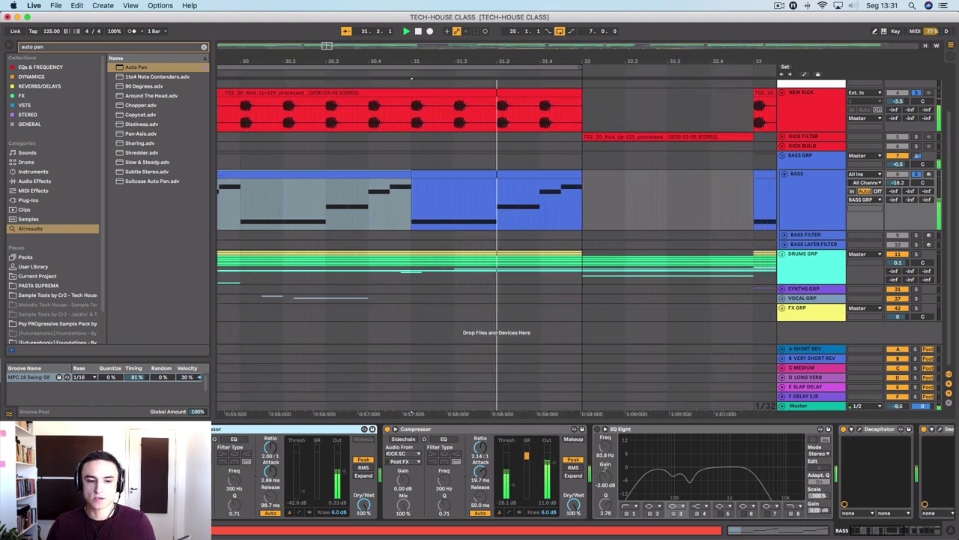
pyautogui.press('space')
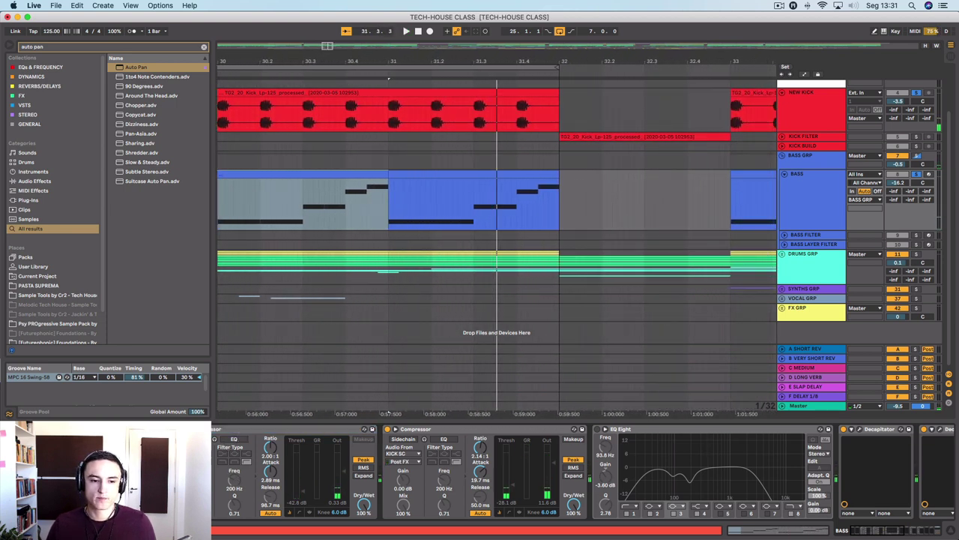
# Show the LFOTool window with its volume curve, play the bass through the device chain, and close the window.
pyautogui.press('super+alt+p')
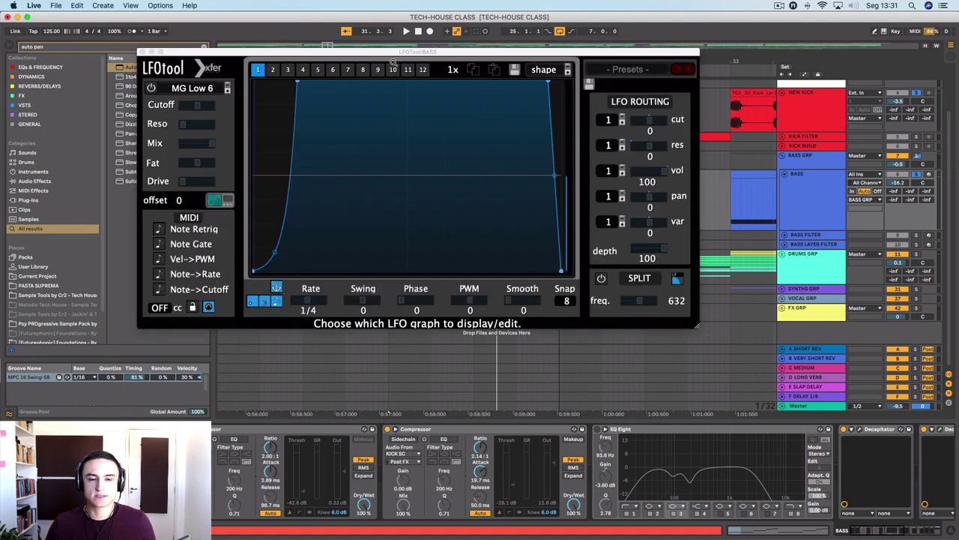
pyautogui.press('space')
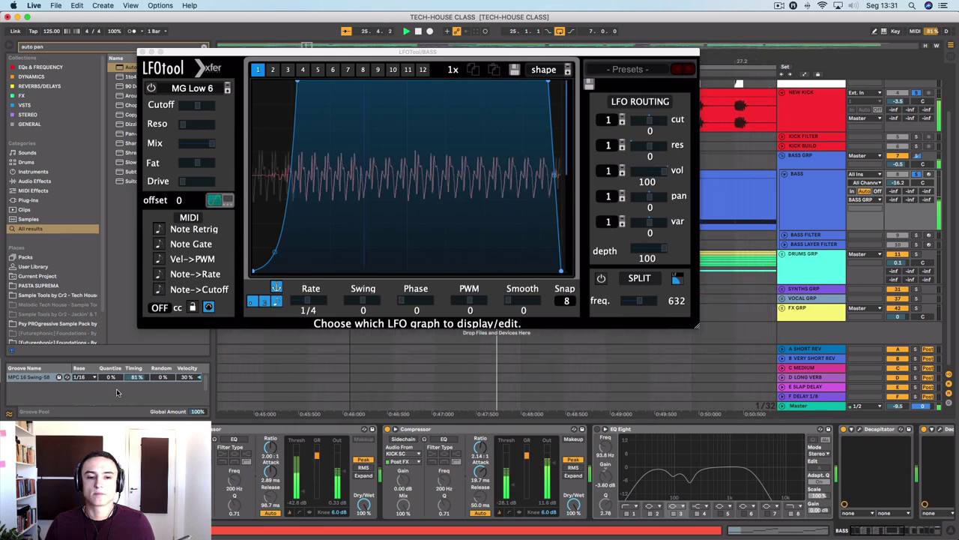
pyautogui.click(439, 428)
pyautogui.hscroll(5, 438, 429)
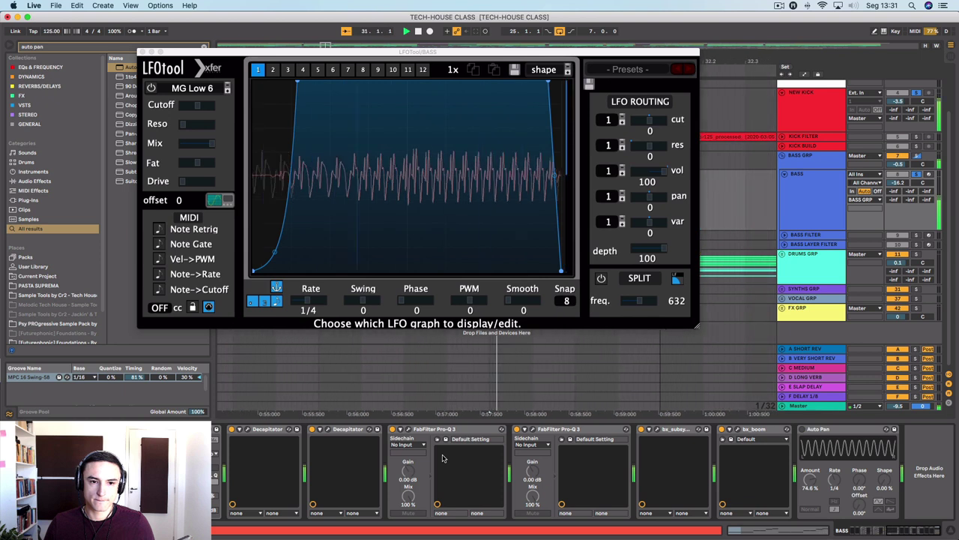
pyautogui.click(142, 53)
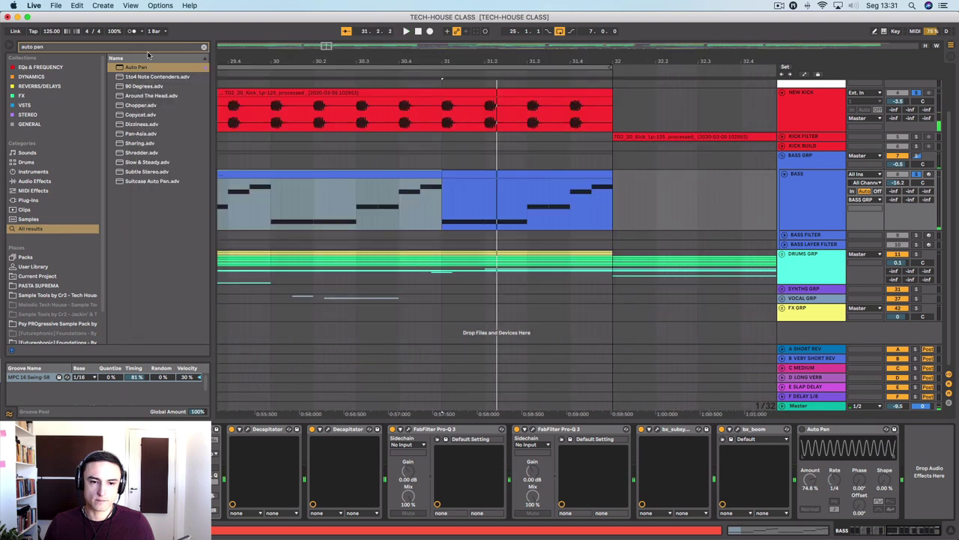